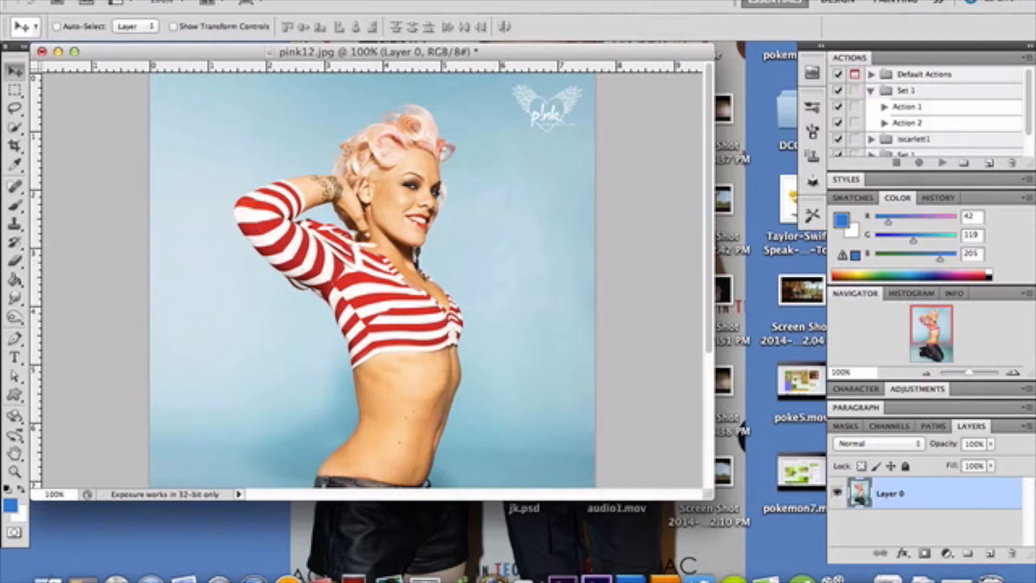
Create a new document 100 pixels wide and 100 pixels high.
{"action": "left_click", "coordinate": [125, 1]}
{"action": "left_click", "coordinate": [142, 2]}
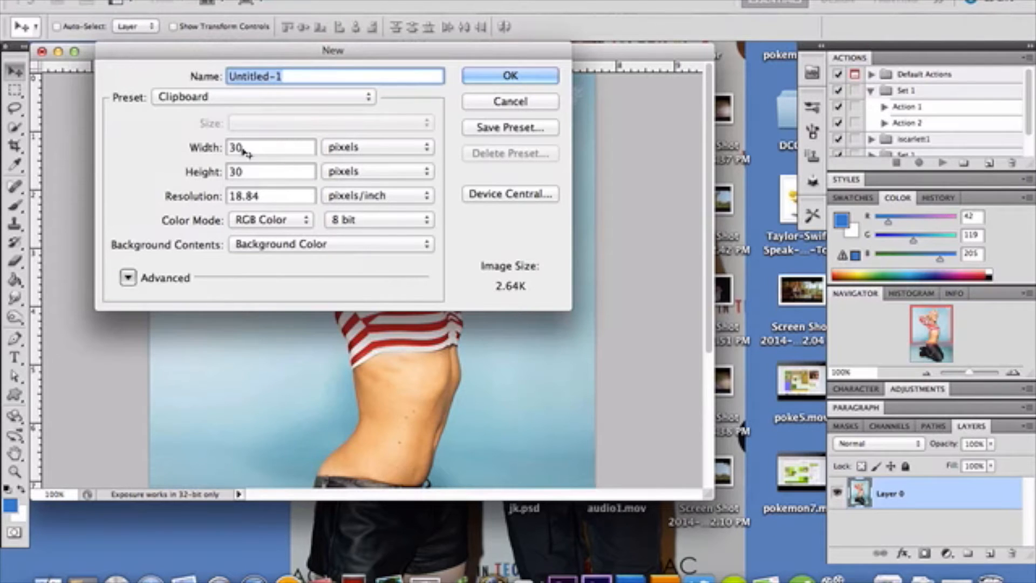
{"action": "double_click", "coordinate": [244, 153]}
{"action": "type", "text": "100"}
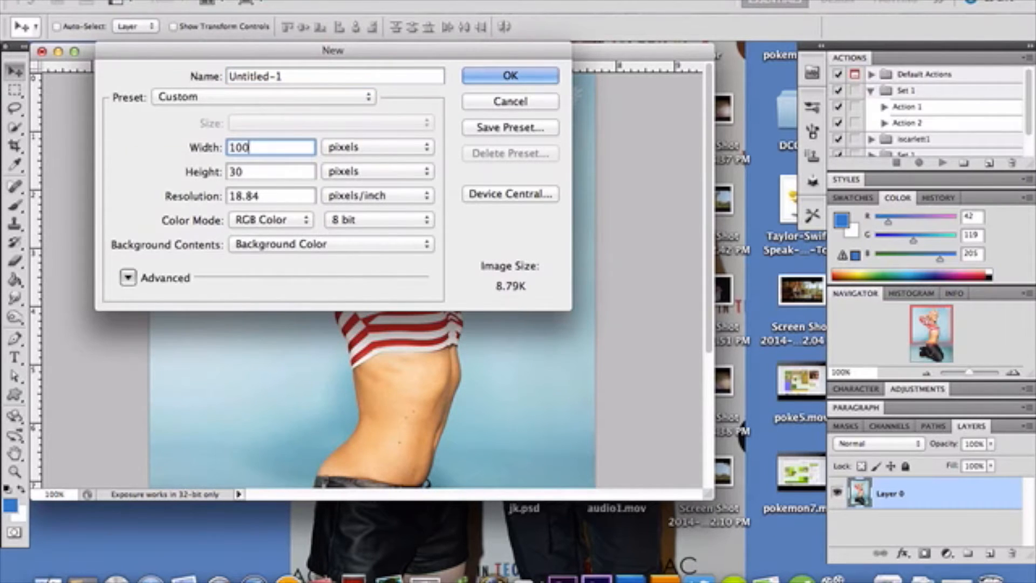
{"action": "double_click", "coordinate": [254, 172]}
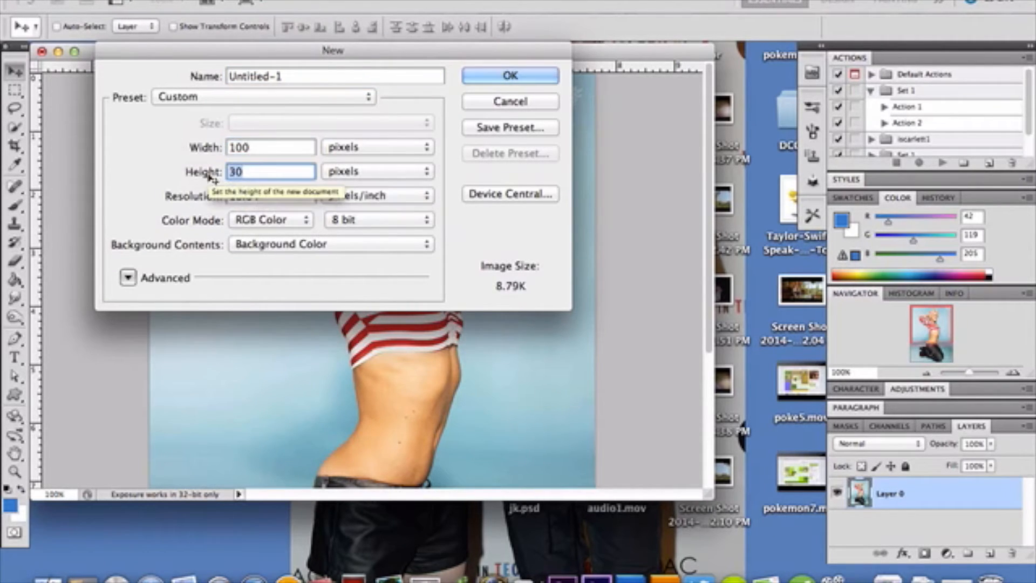
{"action": "type", "text": "100"}
{"action": "key", "text": "Return"}
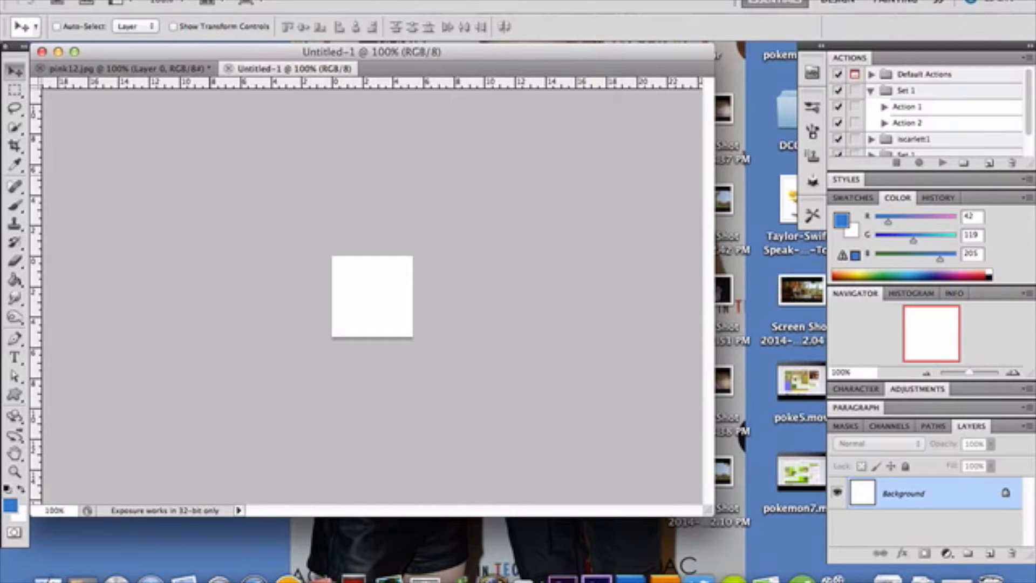
{"action": "left_click", "coordinate": [127, 1]}
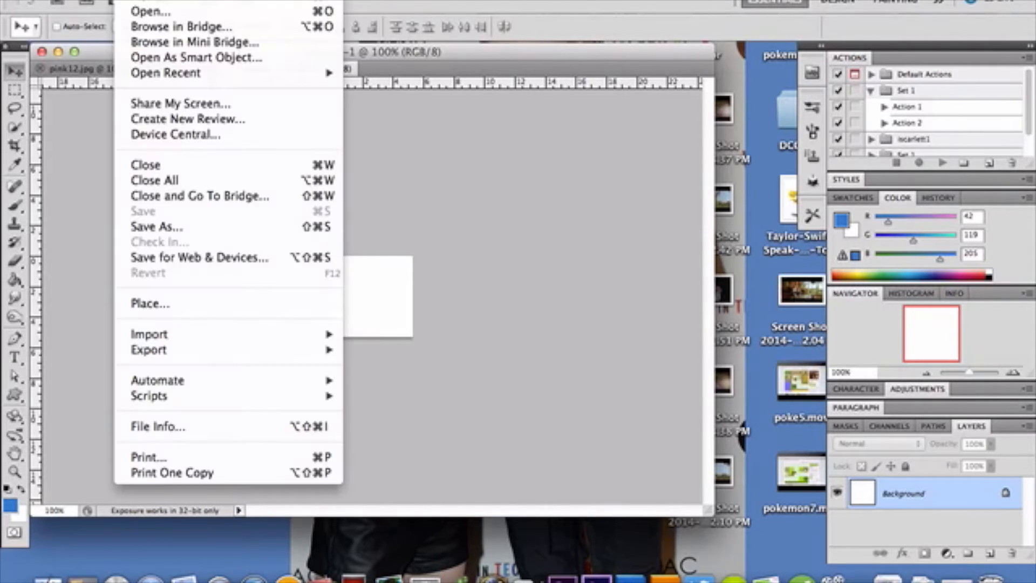
{"action": "left_click", "coordinate": [149, 12]}
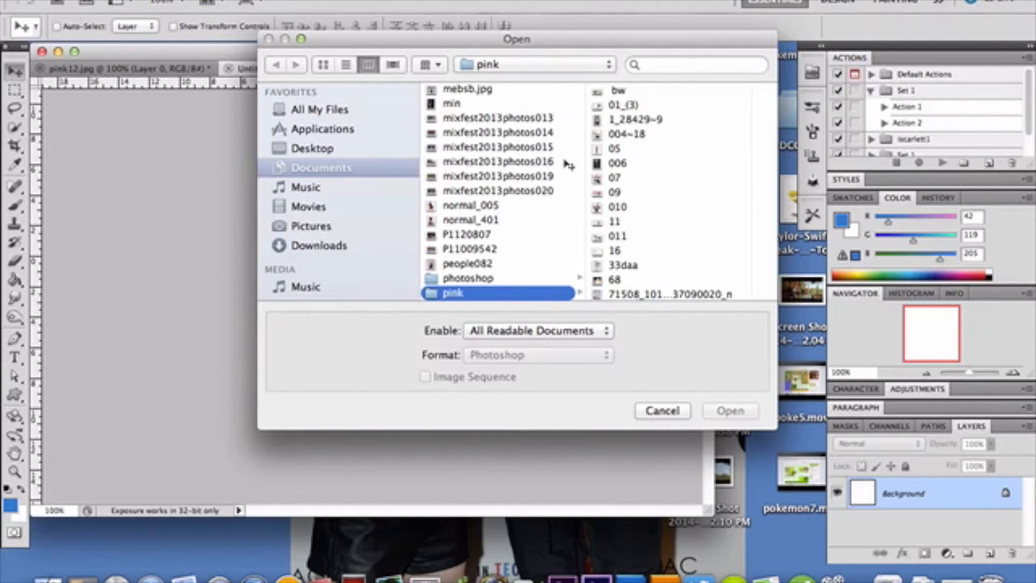
{"action": "left_click", "coordinate": [639, 151]}
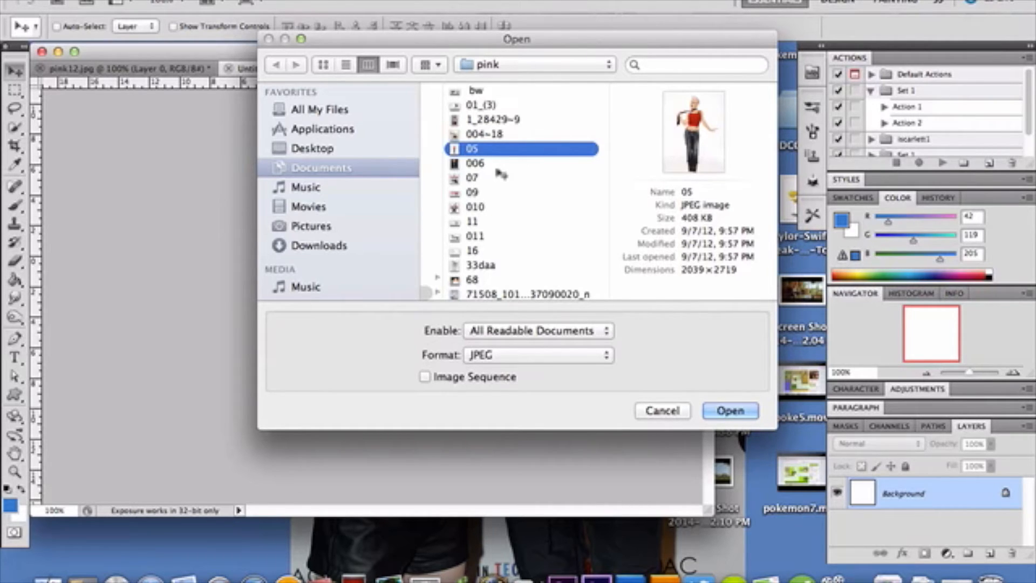
{"action": "scroll", "coordinate": [501, 173], "scroll_direction": "down", "scroll_amount": 1}
{"action": "scroll", "coordinate": [501, 174], "scroll_direction": "down", "scroll_amount": 5}
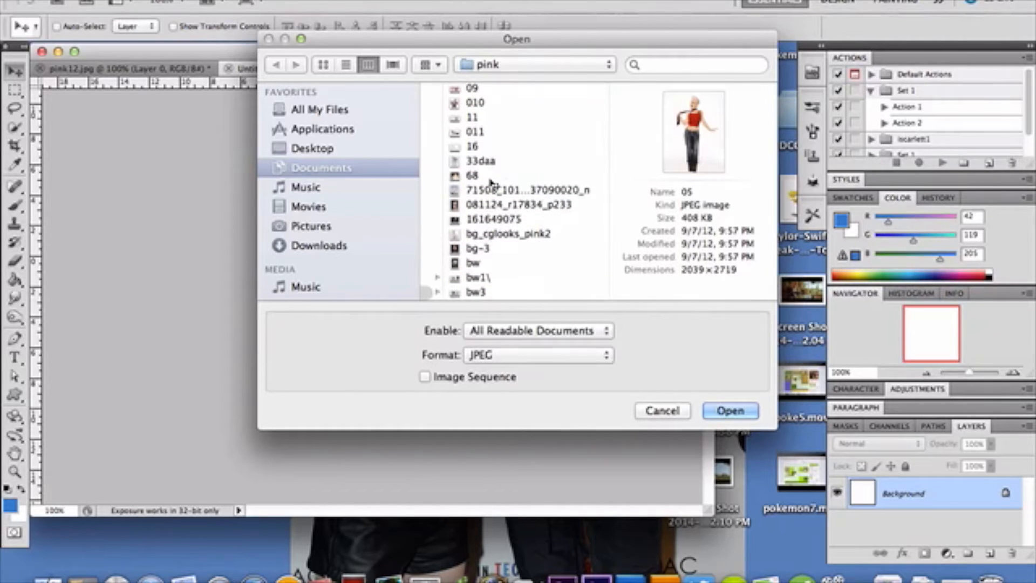
{"action": "left_click", "coordinate": [489, 177]}
{"action": "left_click", "coordinate": [494, 190], "text": "shift"}
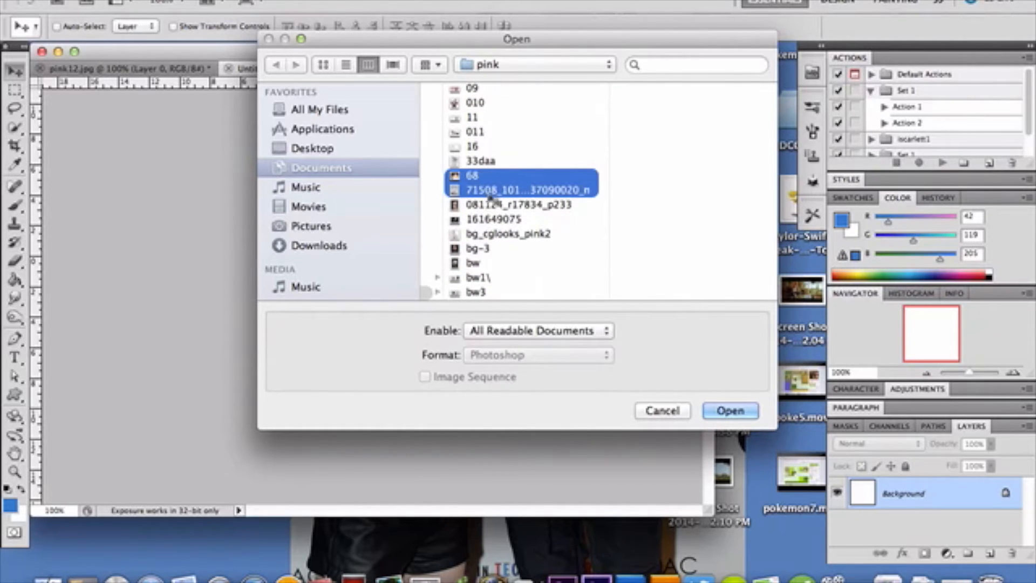
{"action": "scroll", "coordinate": [492, 232], "scroll_direction": "down", "scroll_amount": 1}
{"action": "left_click", "coordinate": [494, 196], "text": "shift"}
{"action": "key", "text": "Return"}
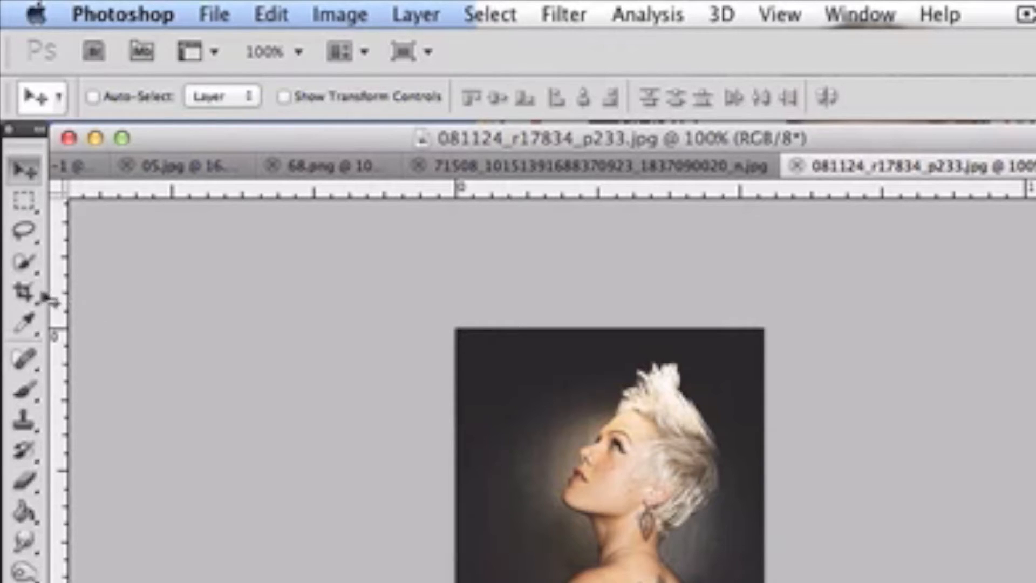
Crop 081124_r17834_p233.jpg to a square around the woman's head and shoulders.
{"action": "left_click", "coordinate": [25, 293]}
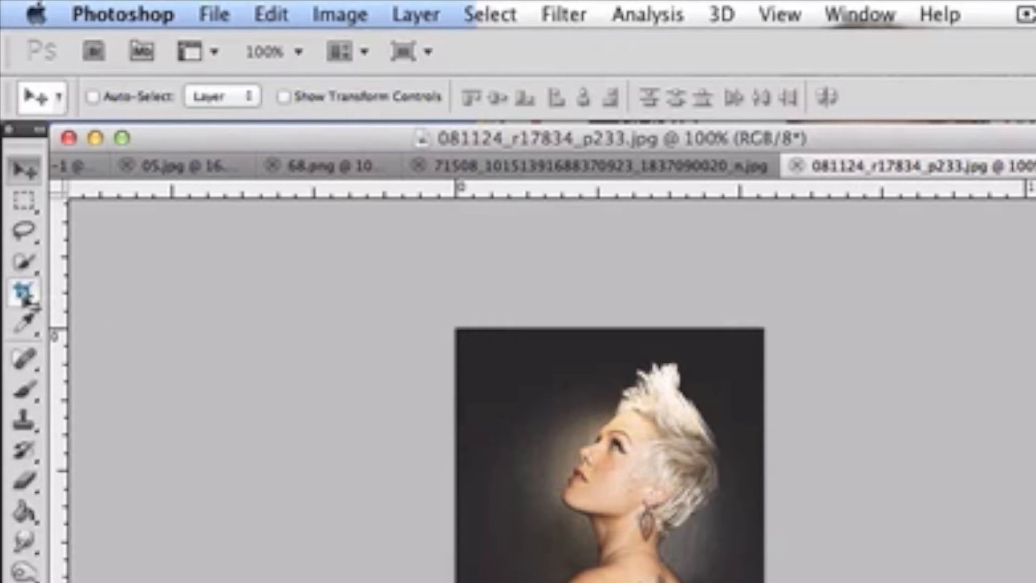
{"action": "left_click", "coordinate": [26, 300]}
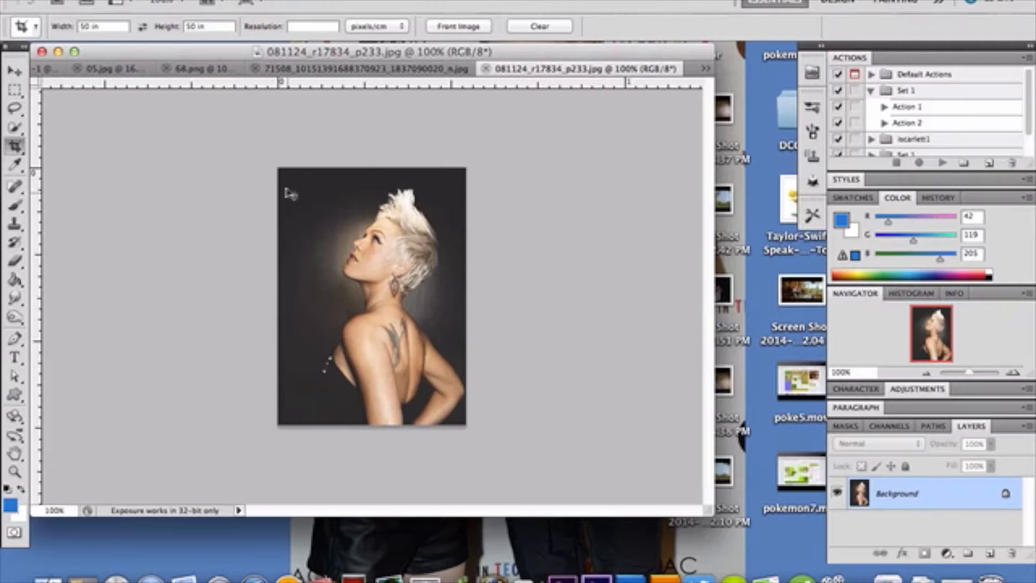
{"action": "left_click_drag", "start_coordinate": [286, 173], "coordinate": [472, 320]}
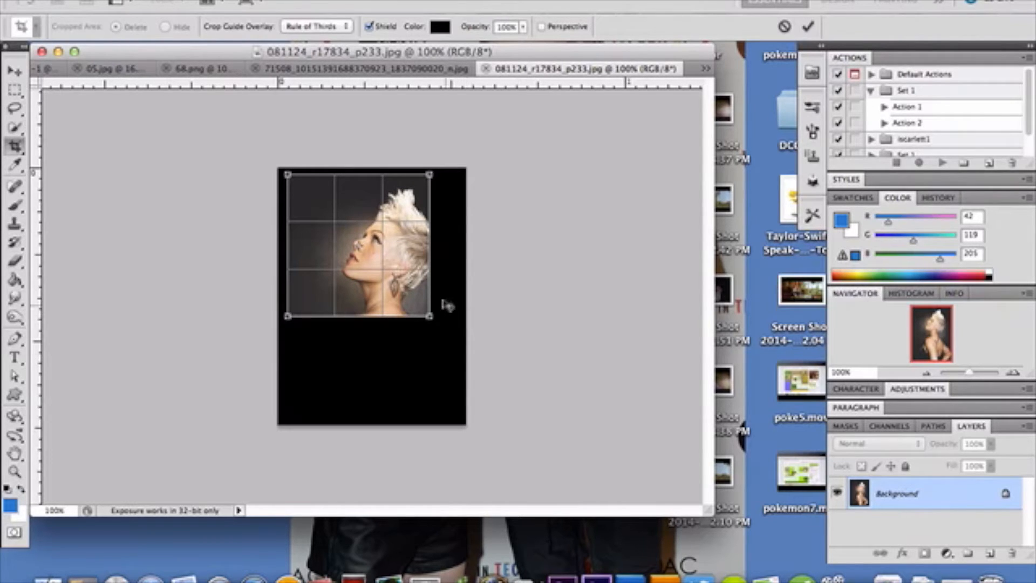
{"action": "left_click_drag", "start_coordinate": [418, 287], "coordinate": [443, 309]}
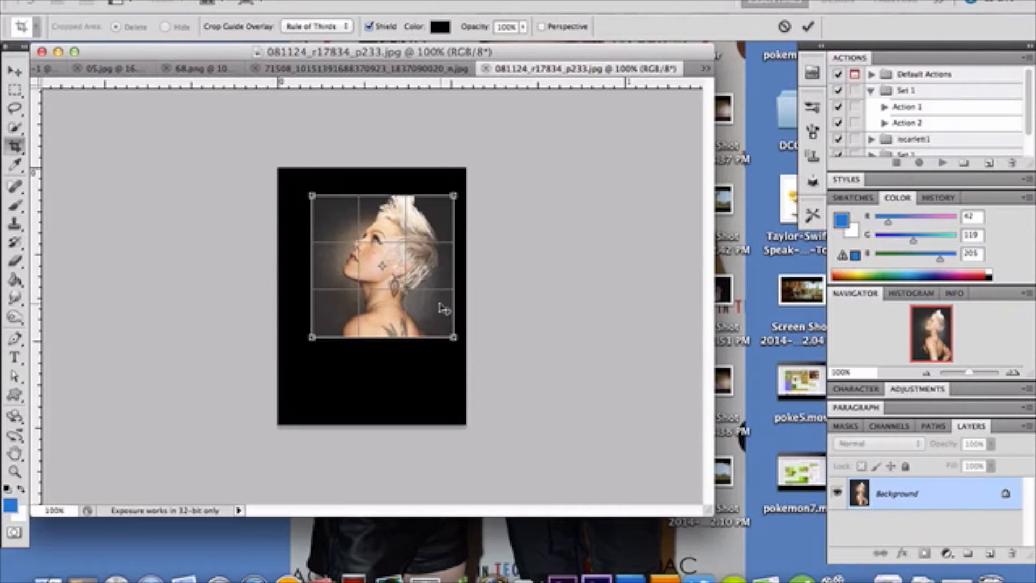
{"action": "key", "text": "Return"}
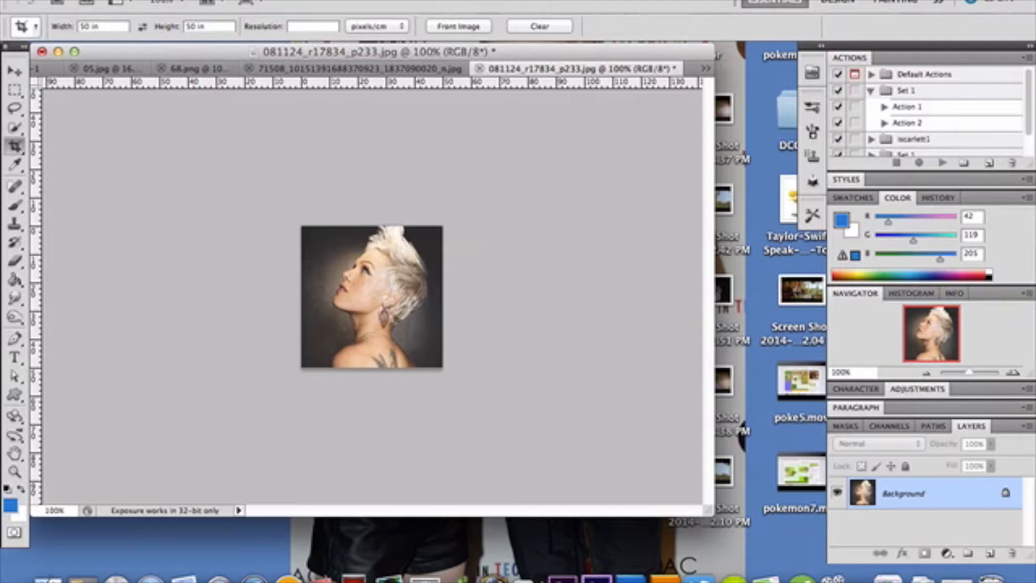
Resize the cropped 081124_r17834_p233.jpg to 30 by 30 pixels.
{"action": "left_click", "coordinate": [201, 1]}
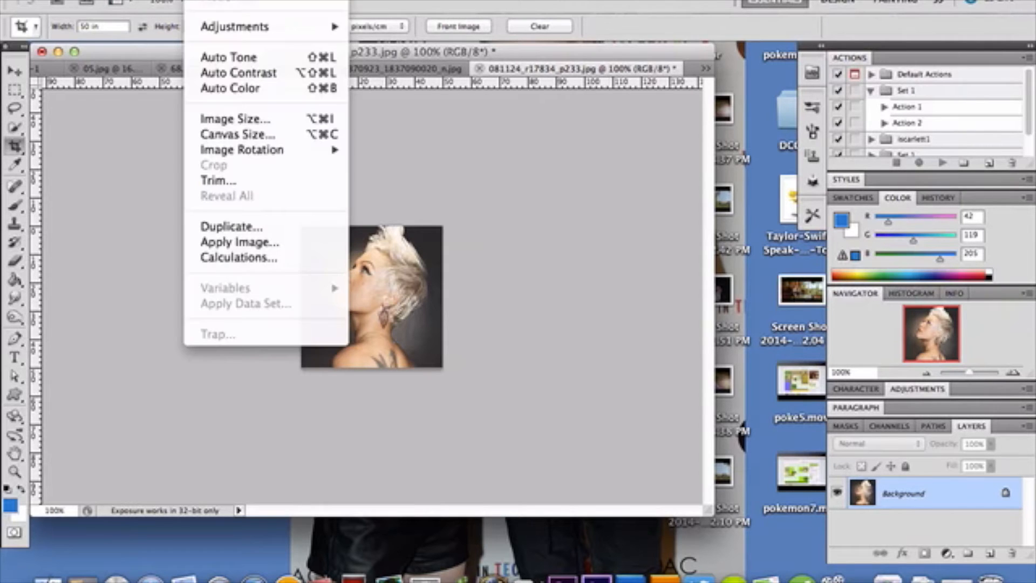
{"action": "left_click", "coordinate": [229, 123]}
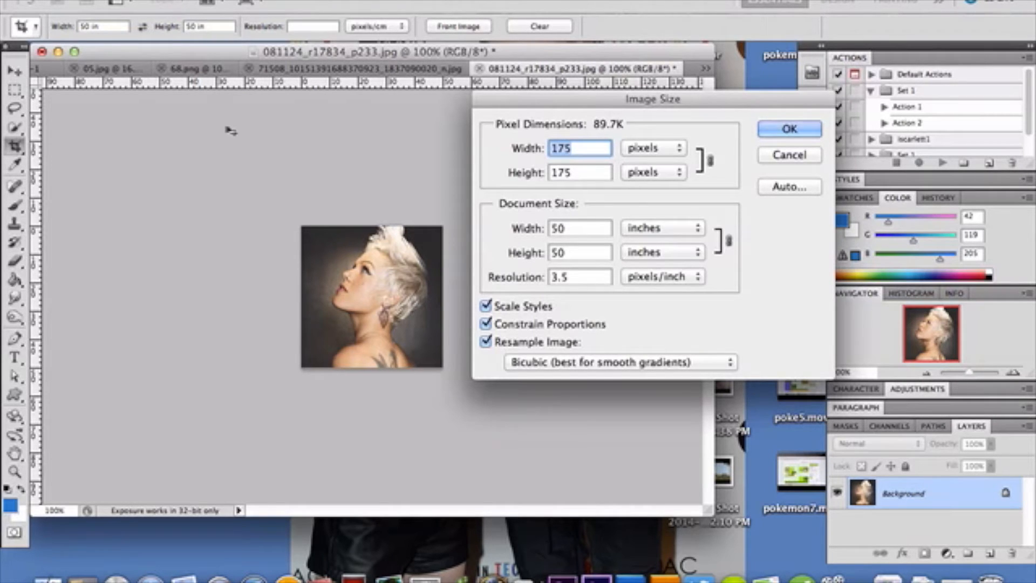
{"action": "type", "text": "30"}
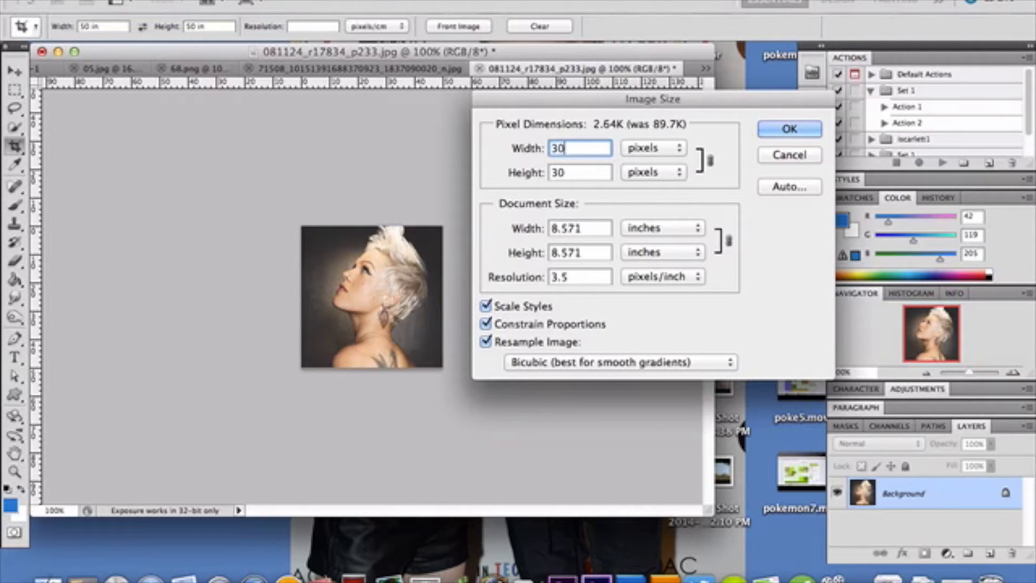
{"action": "key", "text": "Return"}
Cut the entire contents of 081124_r17834_p233.jpg and close that file without saving the changes.
{"action": "key", "text": "super+a"}
{"action": "key", "text": "Delete"}
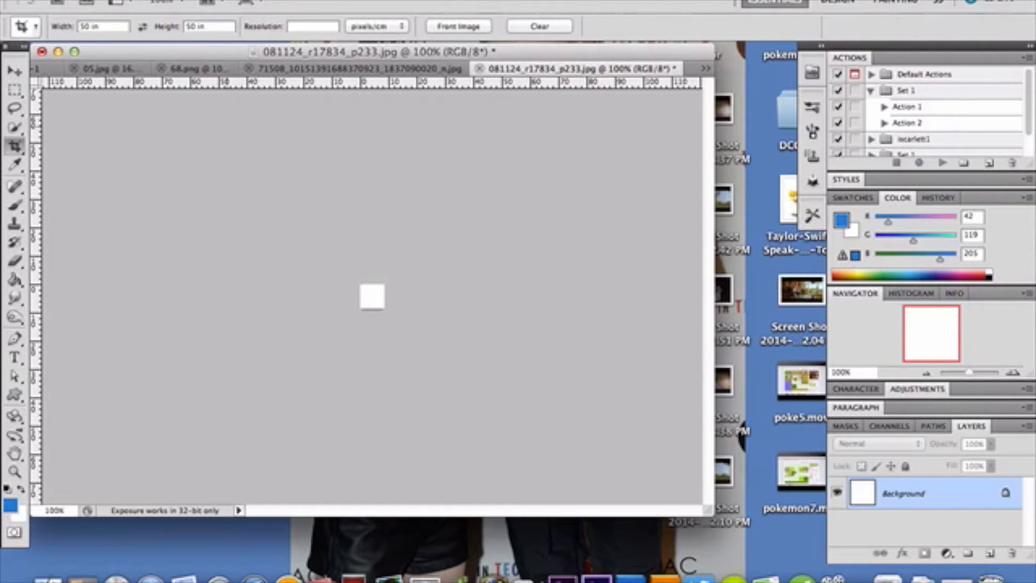
{"action": "left_click", "coordinate": [478, 69]}
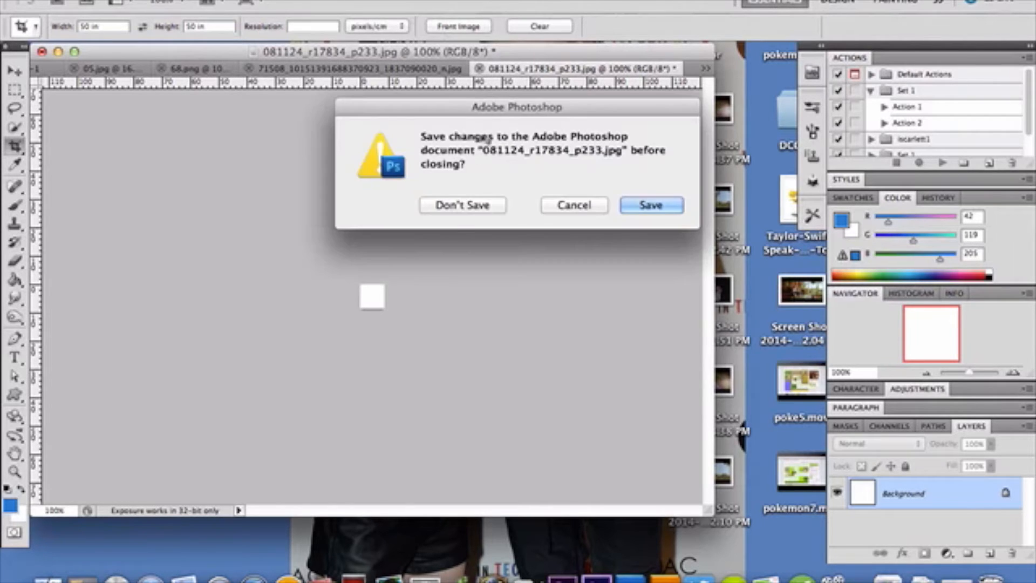
{"action": "left_click", "coordinate": [460, 206]}
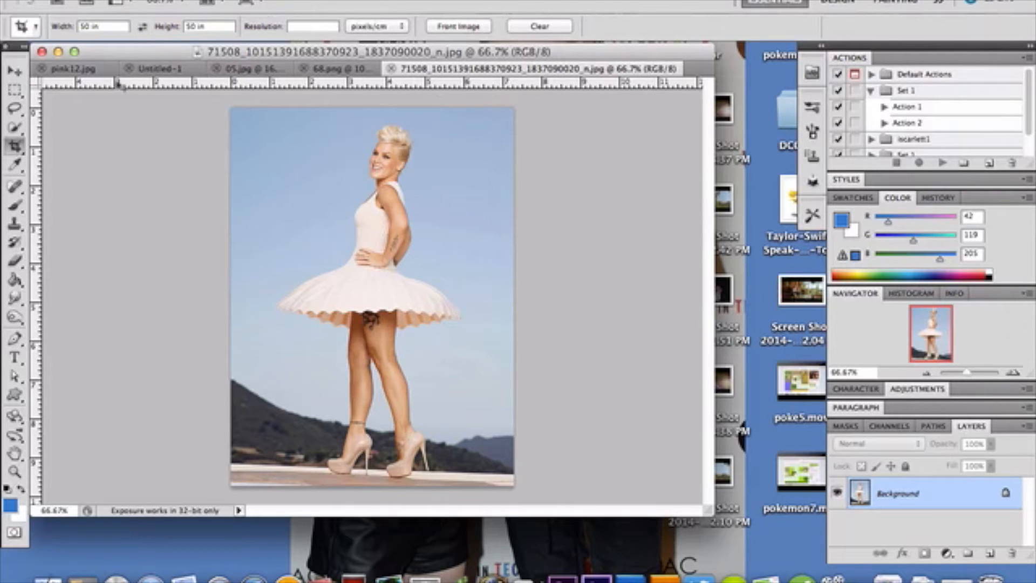
Paste the small portrait into Untitled-1 and move it into the canvas's upper-left corner, at X 15 px, Y 15 px.
{"action": "left_click", "coordinate": [76, 69]}
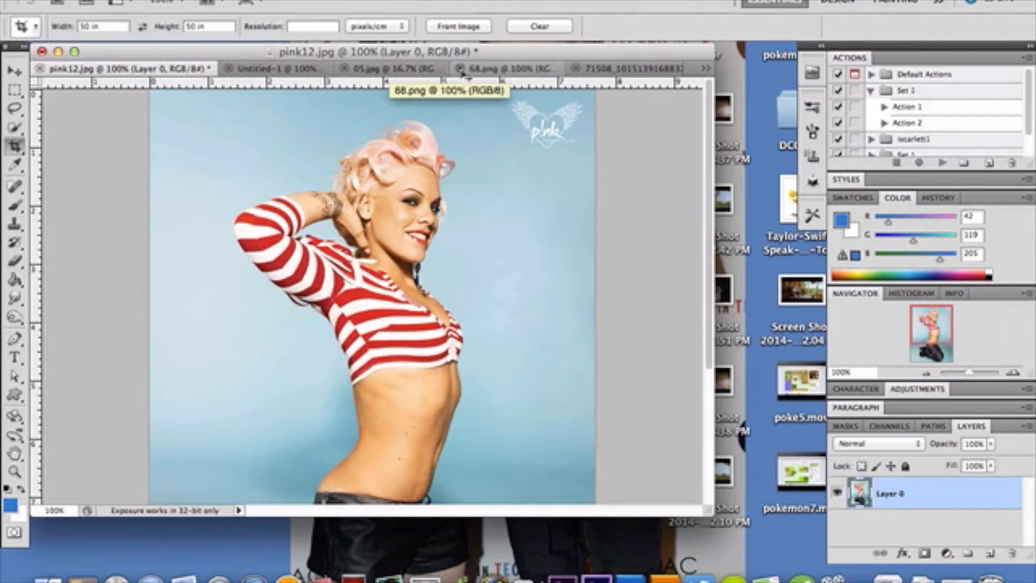
{"action": "left_click", "coordinate": [270, 68]}
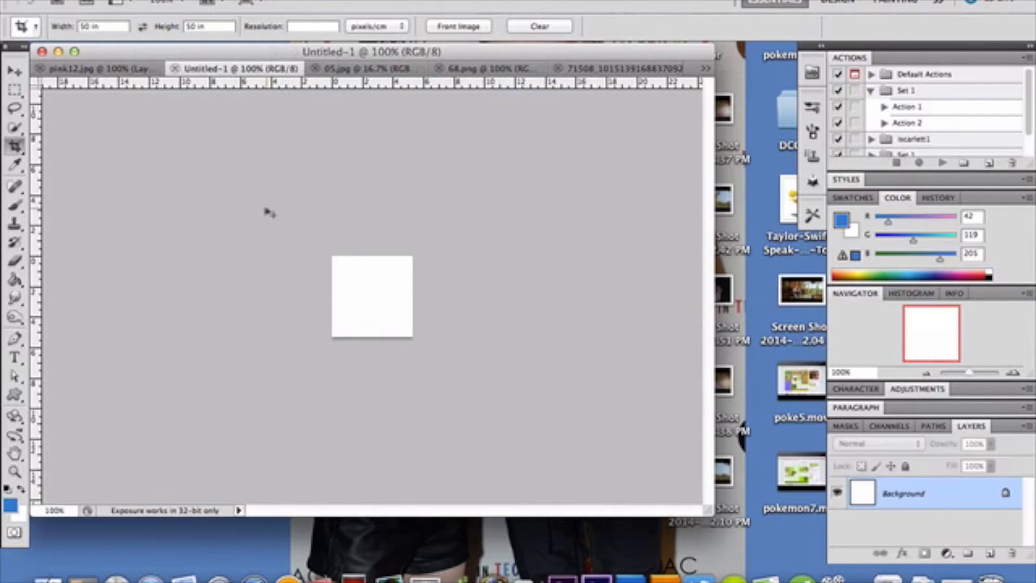
{"action": "key", "text": "super+v"}
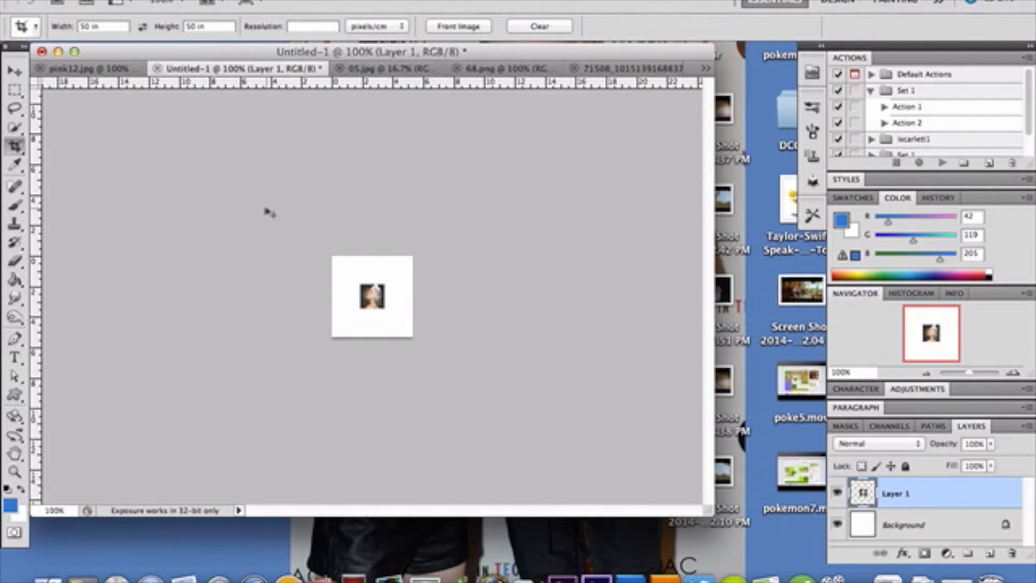
{"action": "left_click", "coordinate": [1014, 371]}
{"action": "left_click", "coordinate": [1014, 371]}
{"action": "left_click", "coordinate": [1014, 371]}
{"action": "left_click", "coordinate": [1014, 371]}
{"action": "key", "text": "super+t"}
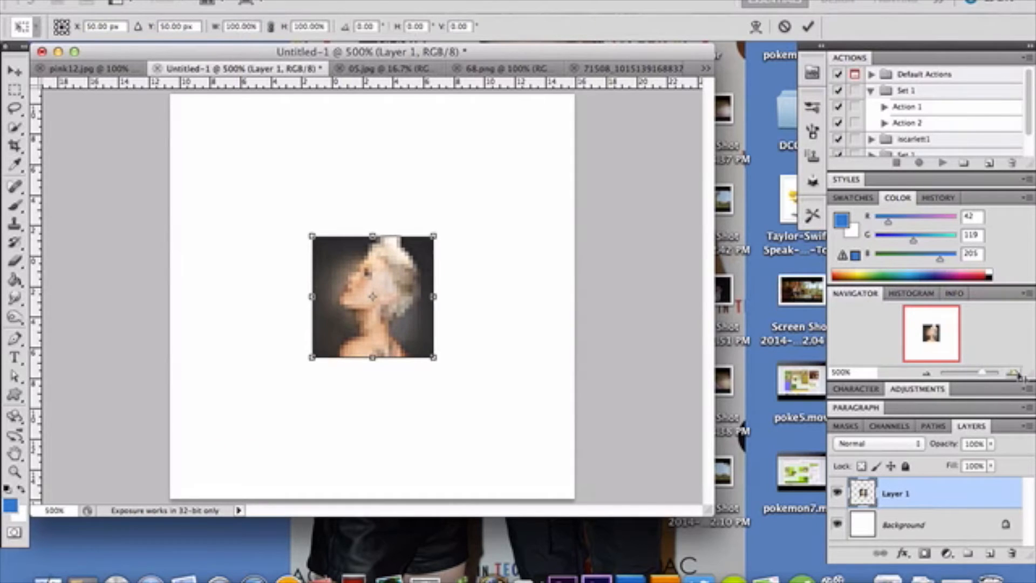
{"action": "left_click_drag", "start_coordinate": [405, 304], "coordinate": [263, 163]}
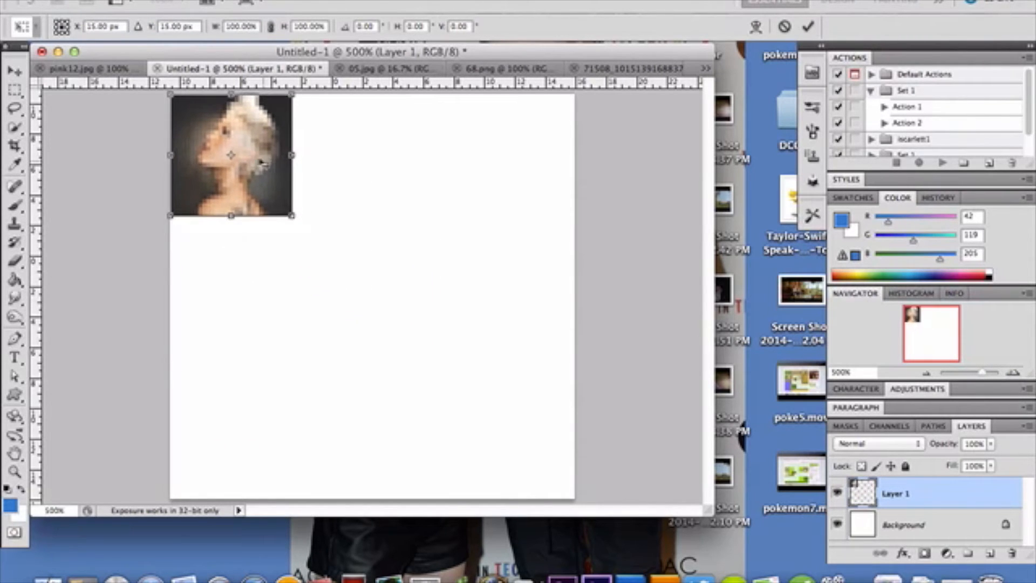
{"action": "key", "text": "Return"}
Crop 05.jpg to a square framing the woman's upper body from her hair to her hips.
{"action": "key", "text": "c"}
{"action": "left_click", "coordinate": [380, 68]}
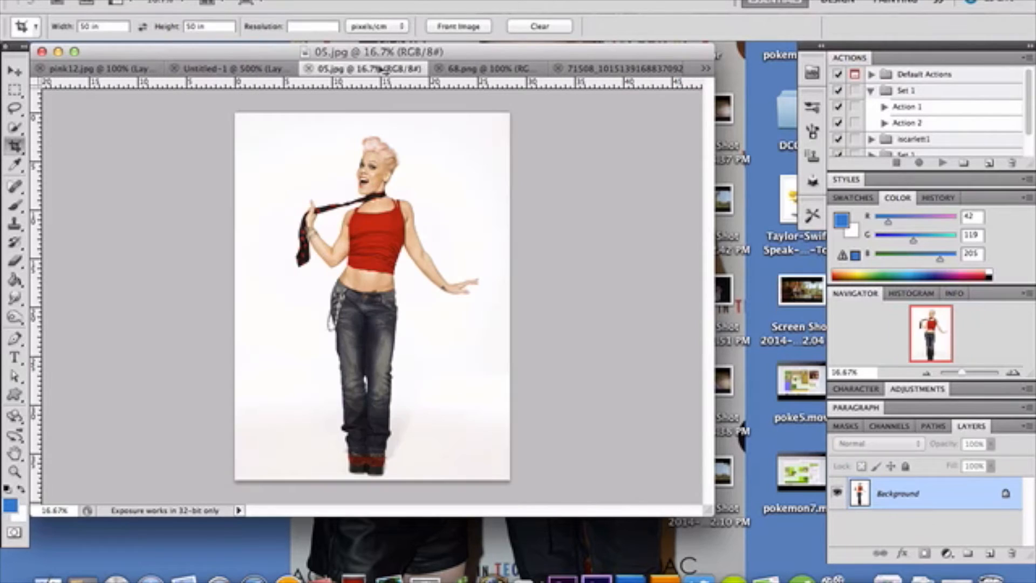
{"action": "left_click_drag", "start_coordinate": [277, 135], "coordinate": [488, 306]}
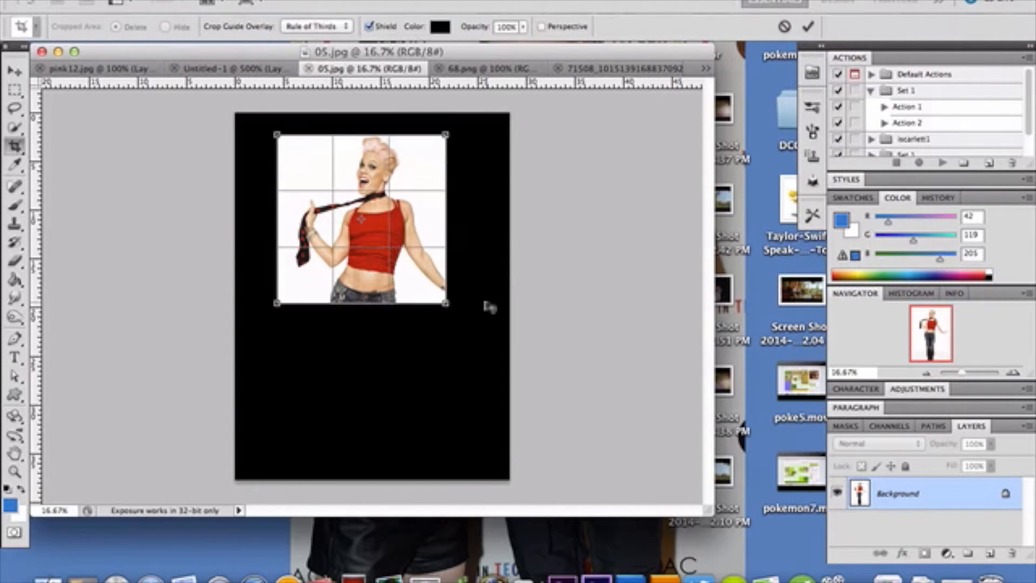
{"action": "left_click_drag", "start_coordinate": [415, 249], "coordinate": [439, 258]}
{"action": "key", "text": "Return"}
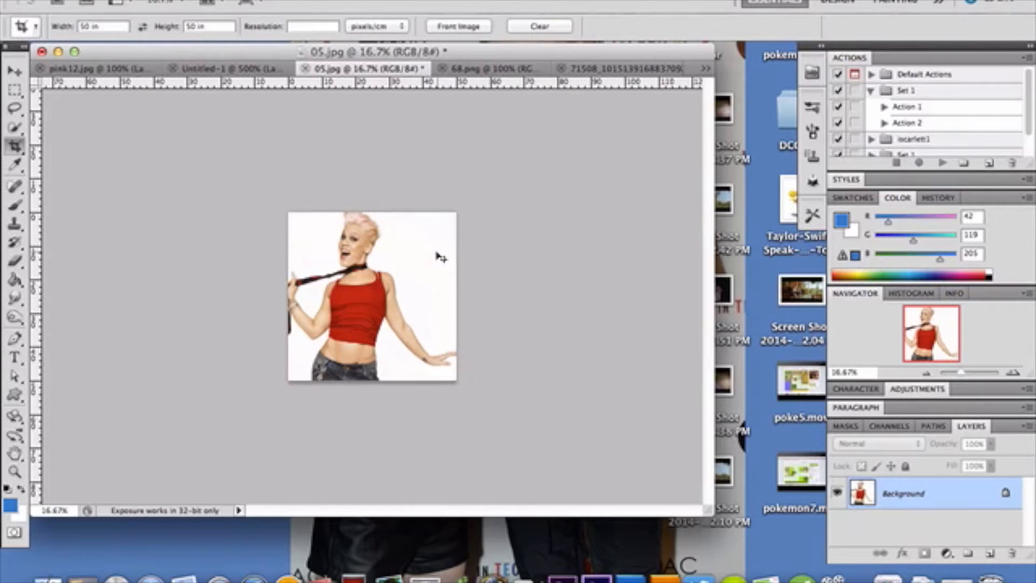
Resize the cropped 05.jpg to 30 by 30 pixels and close it without saving the changes.
{"action": "left_click", "coordinate": [200, 1]}
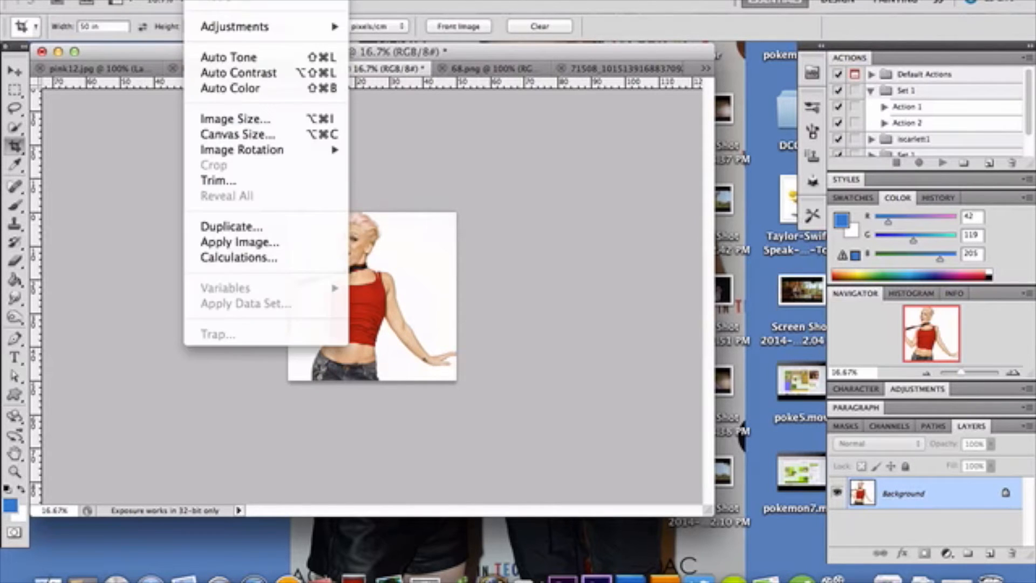
{"action": "left_click", "coordinate": [238, 119]}
{"action": "type", "text": "30"}
{"action": "key", "text": "Return"}
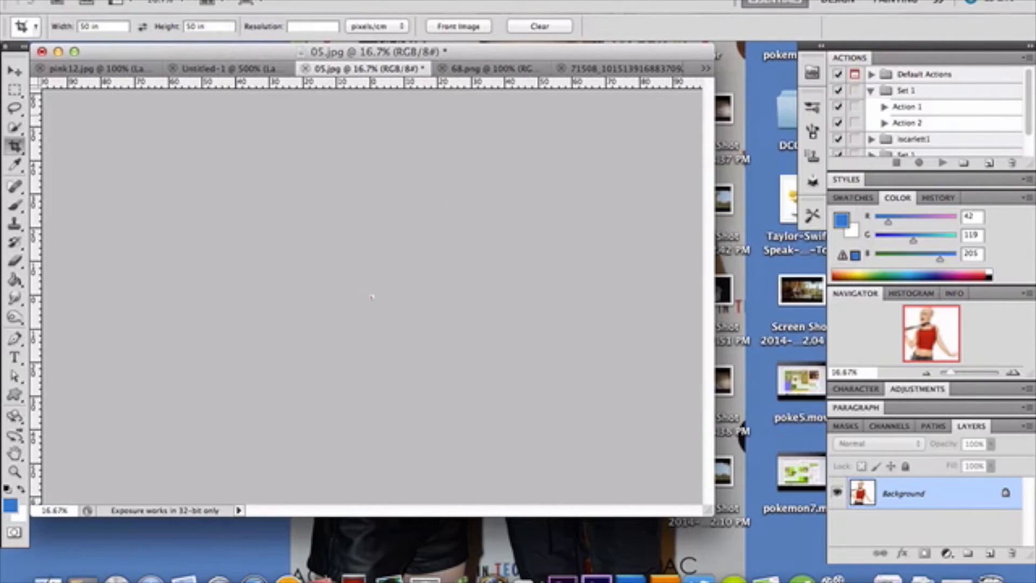
{"action": "left_click", "coordinate": [306, 72]}
{"action": "left_click", "coordinate": [446, 200]}
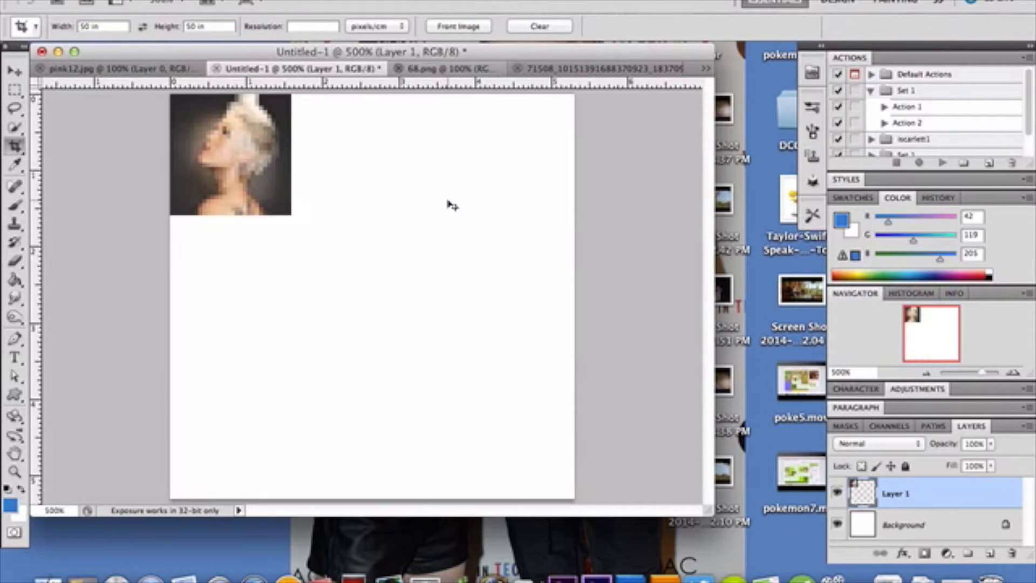
Paste the red-top picture into Untitled-1 and place it directly beside the first portrait, at X 45 px, Y 15 px.
{"action": "key", "text": "super+v"}
{"action": "key", "text": "super+t"}
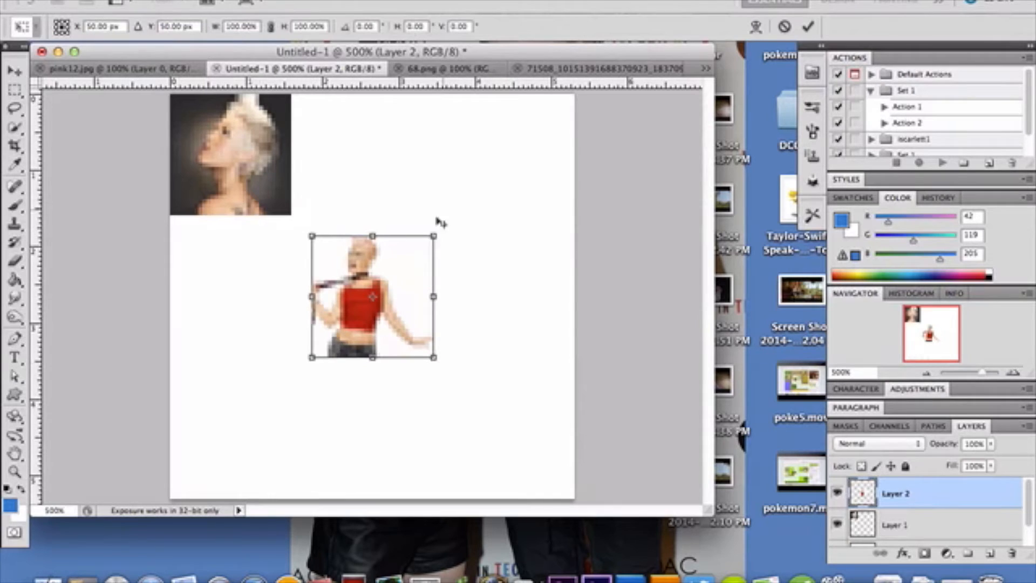
{"action": "left_click_drag", "start_coordinate": [414, 273], "coordinate": [394, 120]}
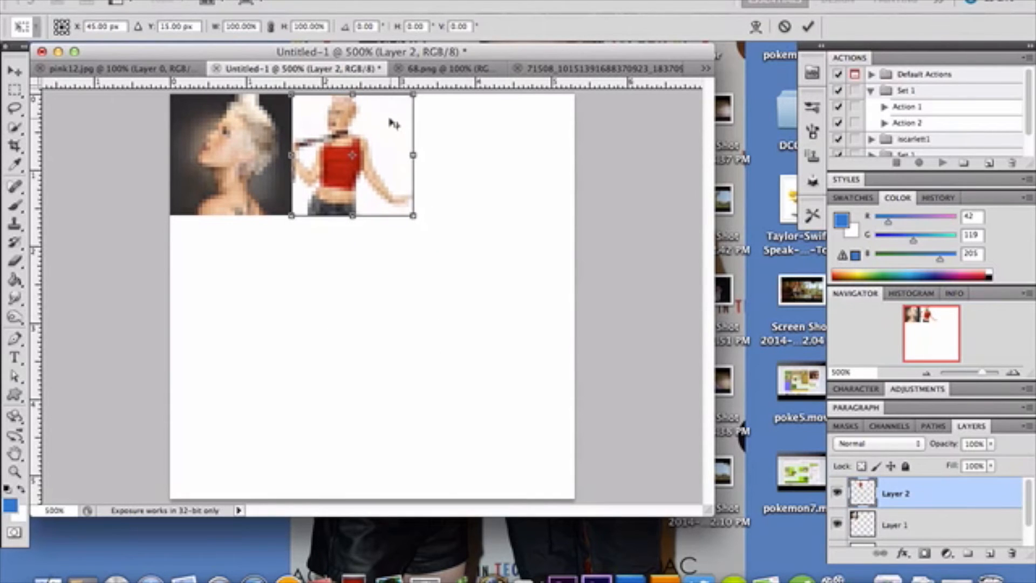
{"action": "key", "text": "Return"}
Crop 68.png to a square framing the reclining woman's curly hair, face and forearm.
{"action": "key", "text": "c"}
{"action": "left_click", "coordinate": [445, 70]}
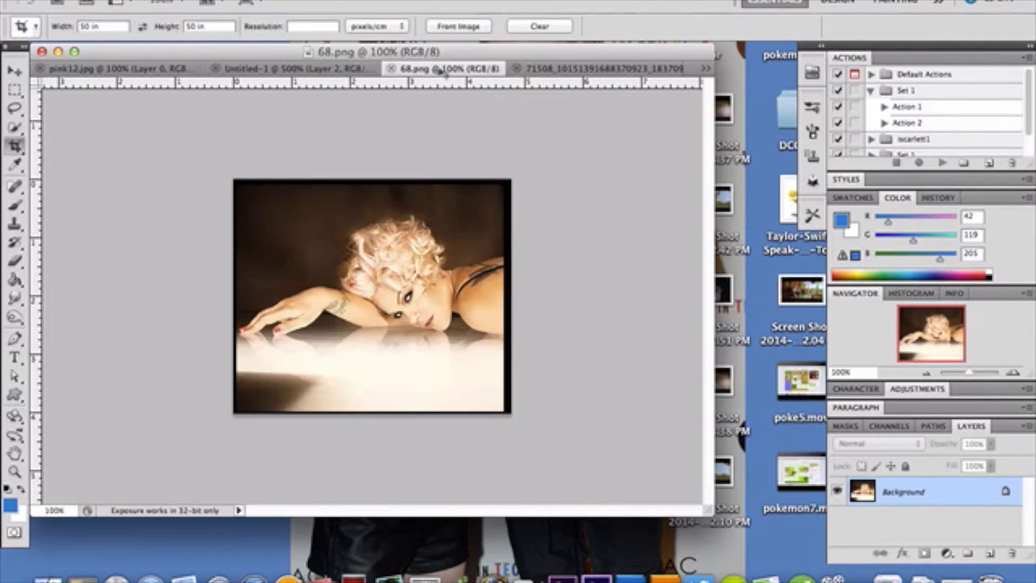
{"action": "mouse_move", "coordinate": [288, 213]}
{"action": "left_mouse_down"}
{"action": "mouse_move", "coordinate": [459, 361]}
{"action": "mouse_move", "coordinate": [456, 382]}
{"action": "left_mouse_up"}
{"action": "key", "text": "Return"}
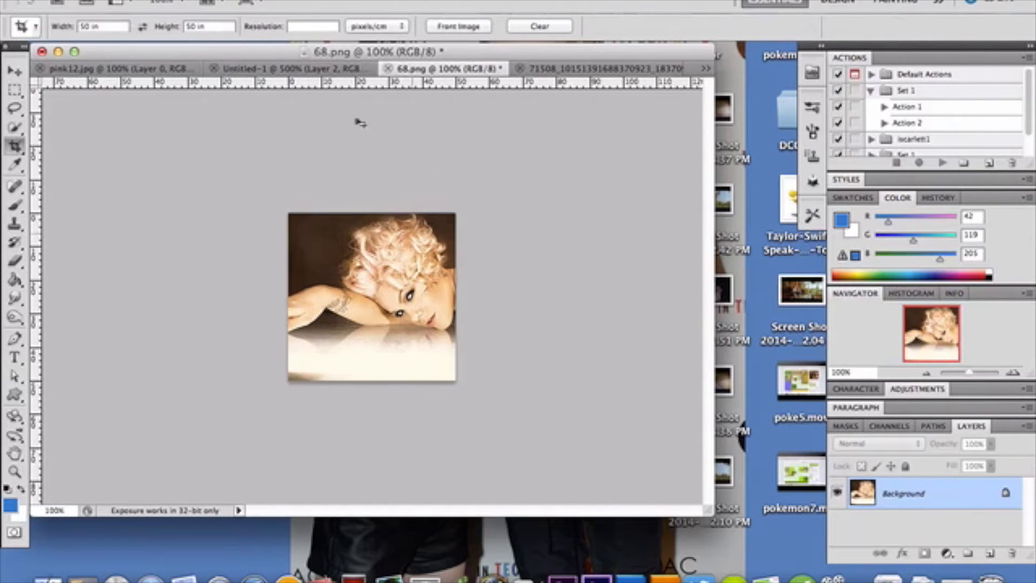
Resize the cropped 68.png to 30 by 30 pixels and cut the whole picture to the clipboard.
{"action": "left_click", "coordinate": [204, 1]}
{"action": "left_click", "coordinate": [282, 122]}
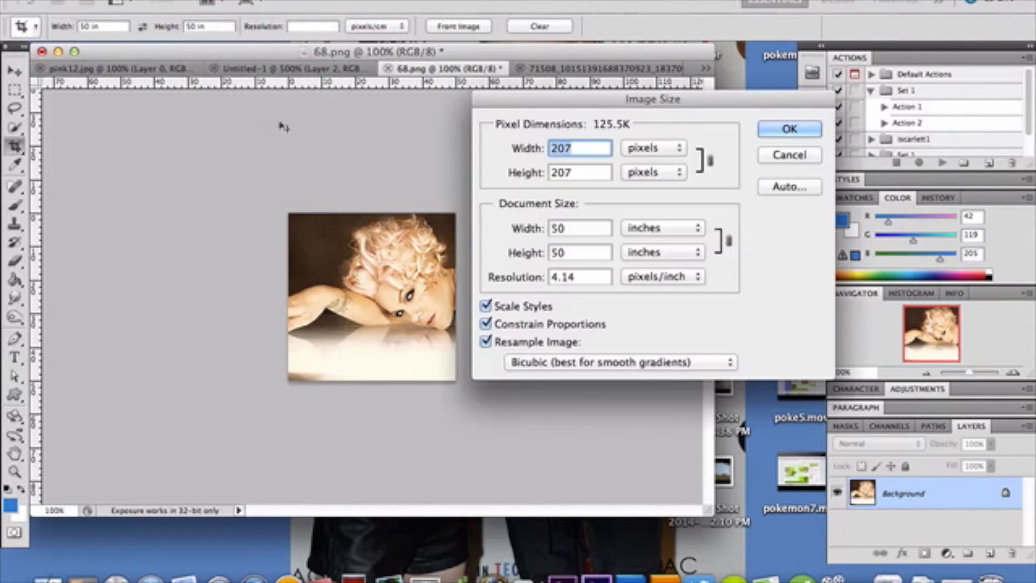
{"action": "type", "text": "30"}
{"action": "key", "text": "Return"}
{"action": "key", "text": "super+x"}
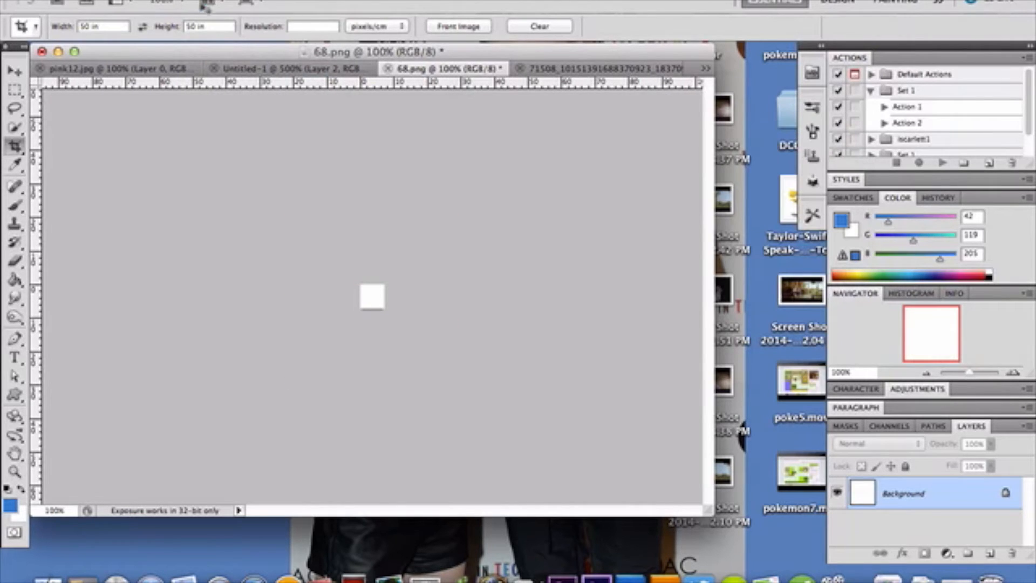
Close 68.png without saving and paste its picture into Untitled-1, directly beside the red-top picture in the first row.
{"action": "left_click", "coordinate": [388, 69]}
{"action": "left_click", "coordinate": [480, 199]}
{"action": "key", "text": "super+v"}
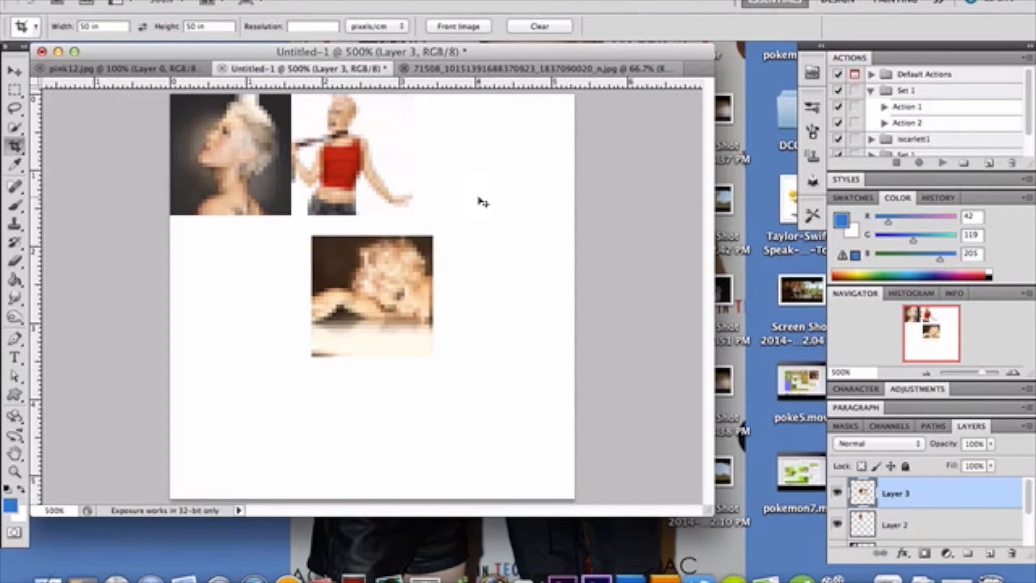
{"action": "key", "text": "super+t"}
{"action": "left_click_drag", "start_coordinate": [386, 296], "coordinate": [478, 156]}
{"action": "key", "text": "Return"}
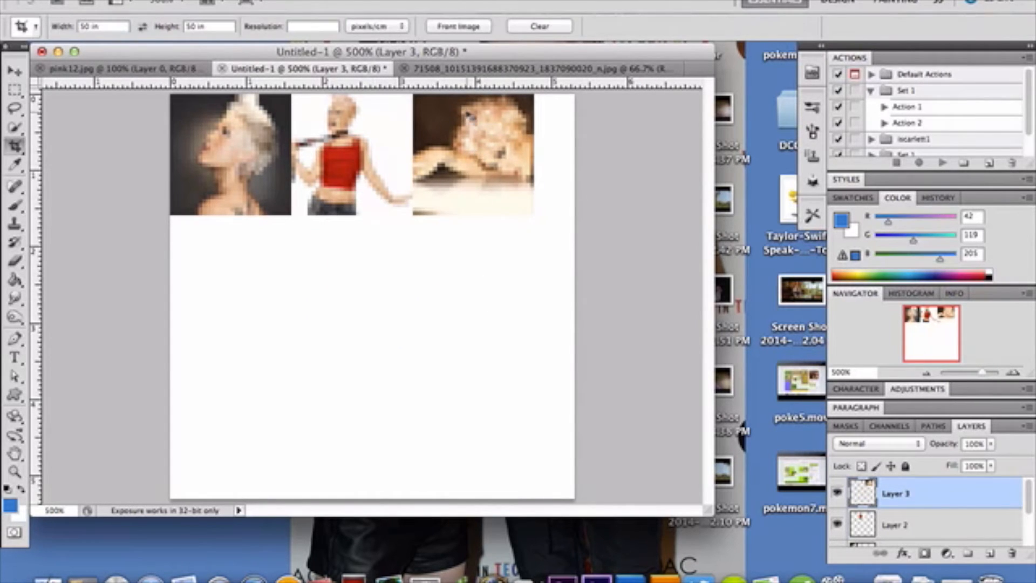
Crop the white-dress photo to a square framing the woman from her hair to the upper part of her skirt.
{"action": "left_click", "coordinate": [476, 69]}
{"action": "left_click_drag", "start_coordinate": [277, 120], "coordinate": [521, 305]}
{"action": "key", "text": "Return"}
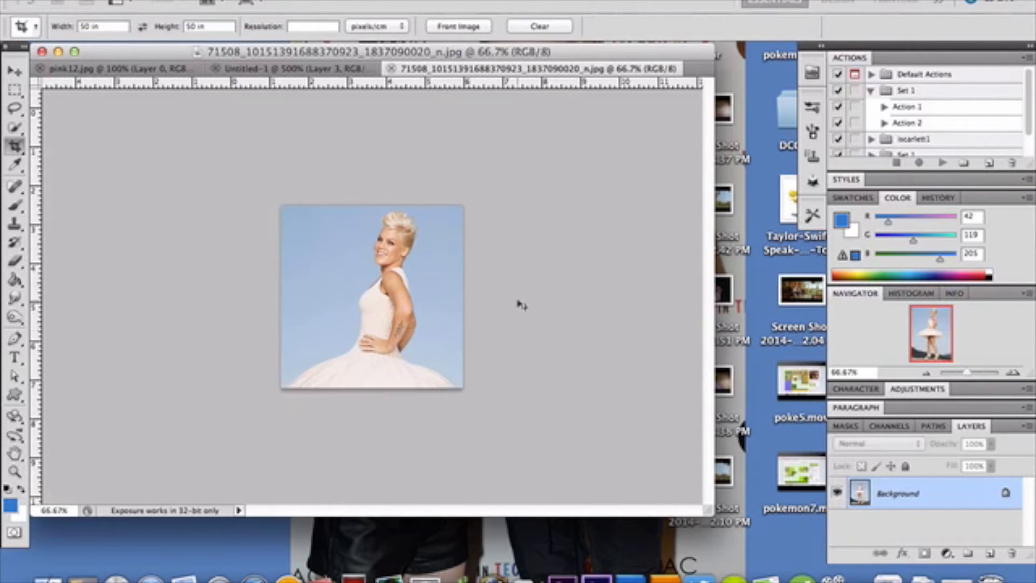
Resize the cropped white-dress photo to 30 by 30 pixels and cut the whole picture to the clipboard.
{"action": "left_click", "coordinate": [251, 4]}
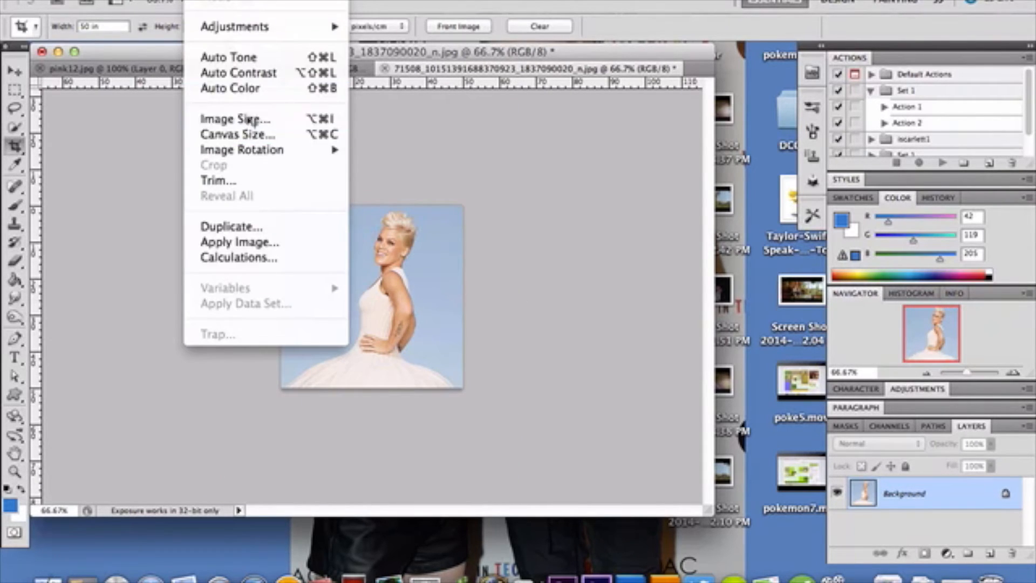
{"action": "left_click", "coordinate": [245, 118]}
{"action": "type", "text": "30"}
{"action": "key", "text": "Return"}
{"action": "key", "text": "super+a"}
{"action": "key", "text": "super+x"}
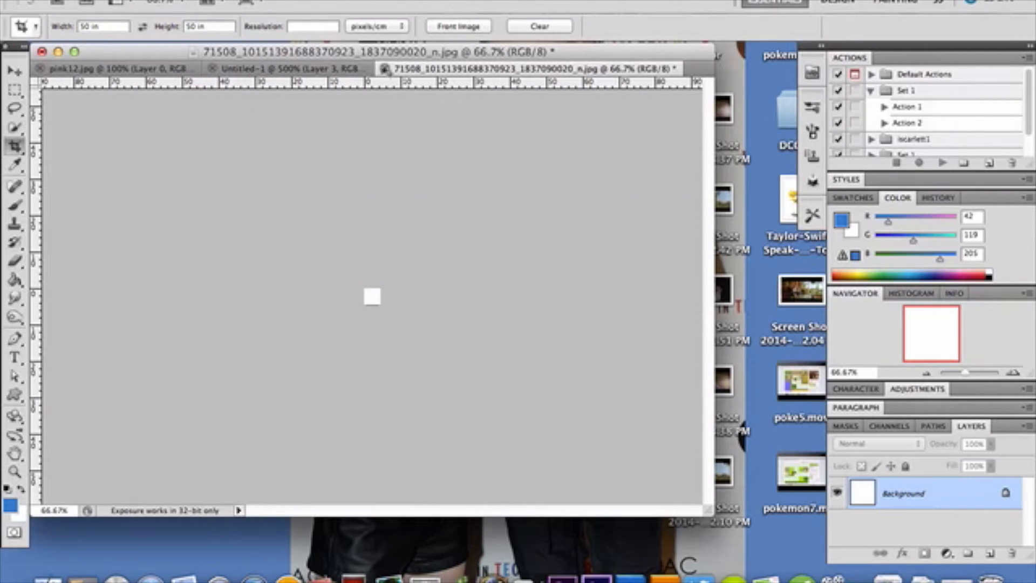
Close the white-dress photo without saving, try pasting its picture into Untitled-1 and undo the paste.
{"action": "left_click", "coordinate": [386, 71]}
{"action": "left_click", "coordinate": [456, 216]}
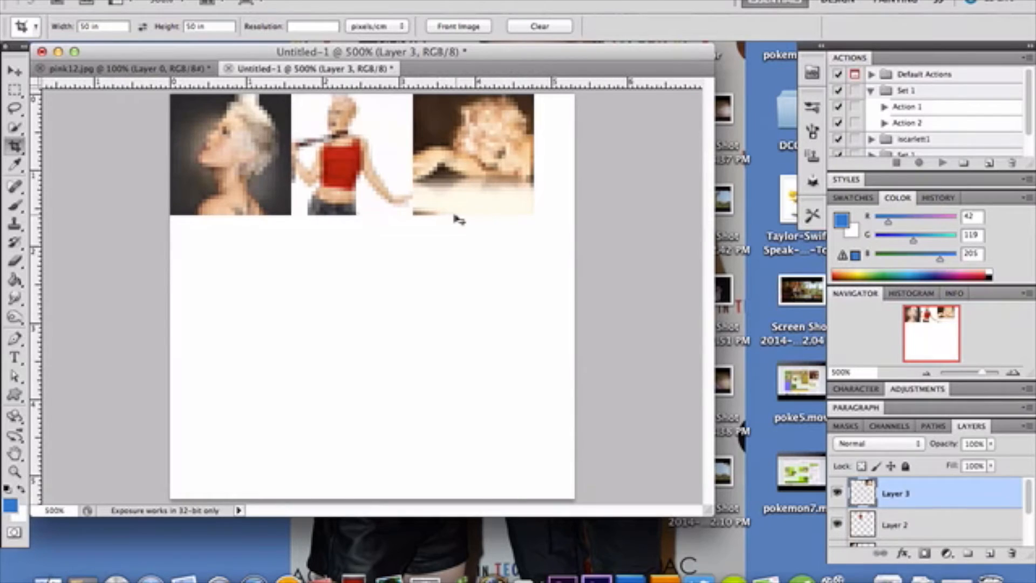
{"action": "key", "text": "super+v"}
{"action": "key", "text": "super+t"}
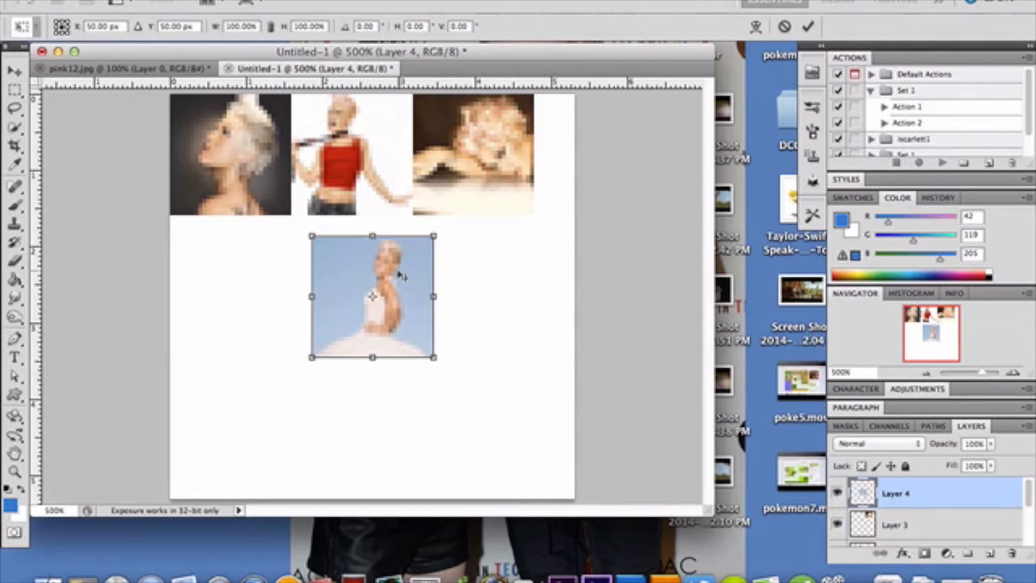
{"action": "key", "text": "c"}
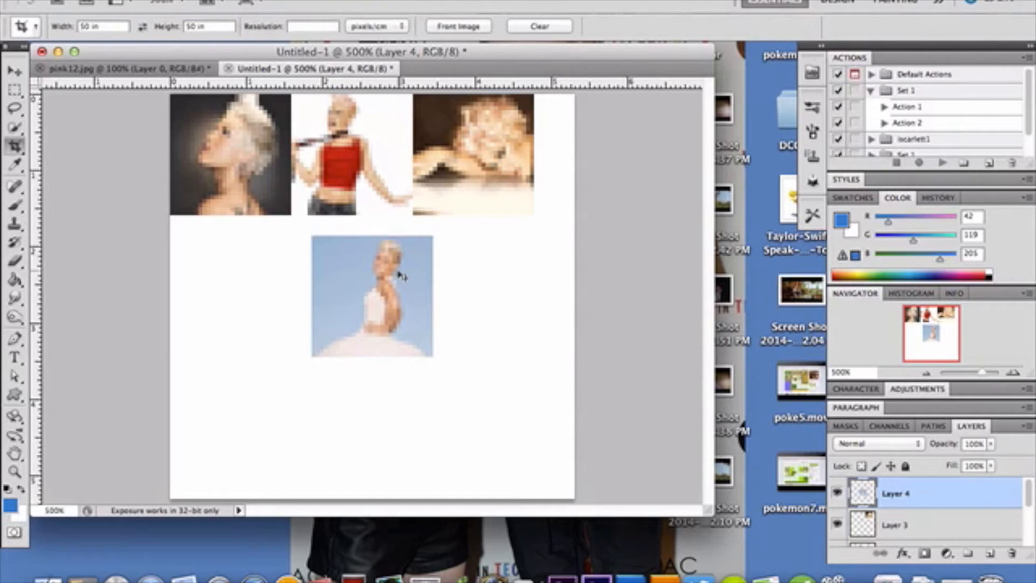
{"action": "key", "text": "super+z"}
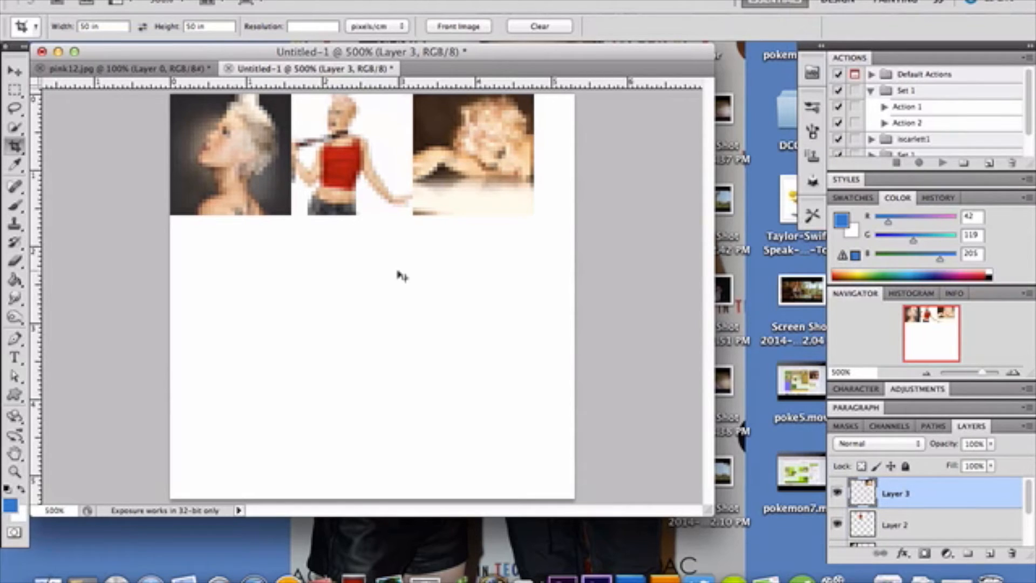
Duplicate the reclining picture on Layer 3 and place the copy directly below the first portrait to start the second row.
{"action": "key", "text": "super+j"}
{"action": "key", "text": "super+t"}
{"action": "left_click_drag", "start_coordinate": [465, 147], "coordinate": [222, 268]}
{"action": "key", "text": "Return"}
{"action": "key", "text": "c"}
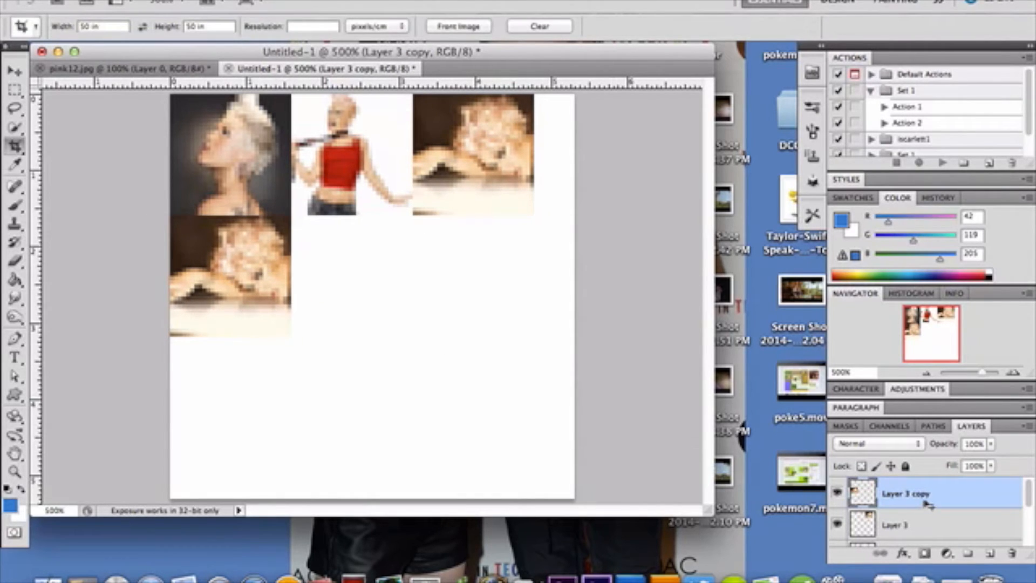
Duplicate the red-top picture on Layer 2 and place the copy in the third spot of the second row.
{"action": "scroll", "coordinate": [927, 504], "scroll_direction": "down", "scroll_amount": 2}
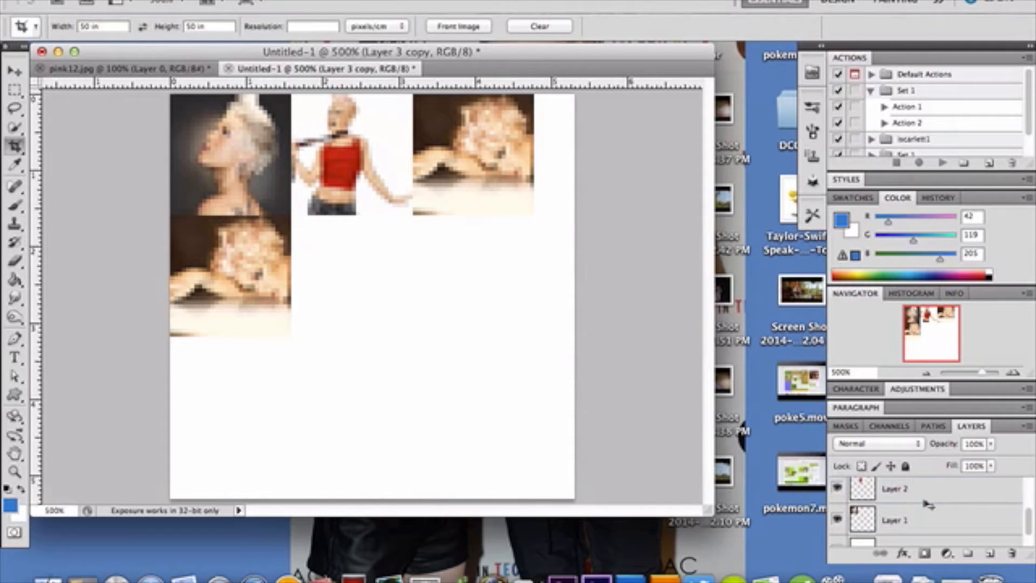
{"action": "left_click", "coordinate": [927, 503]}
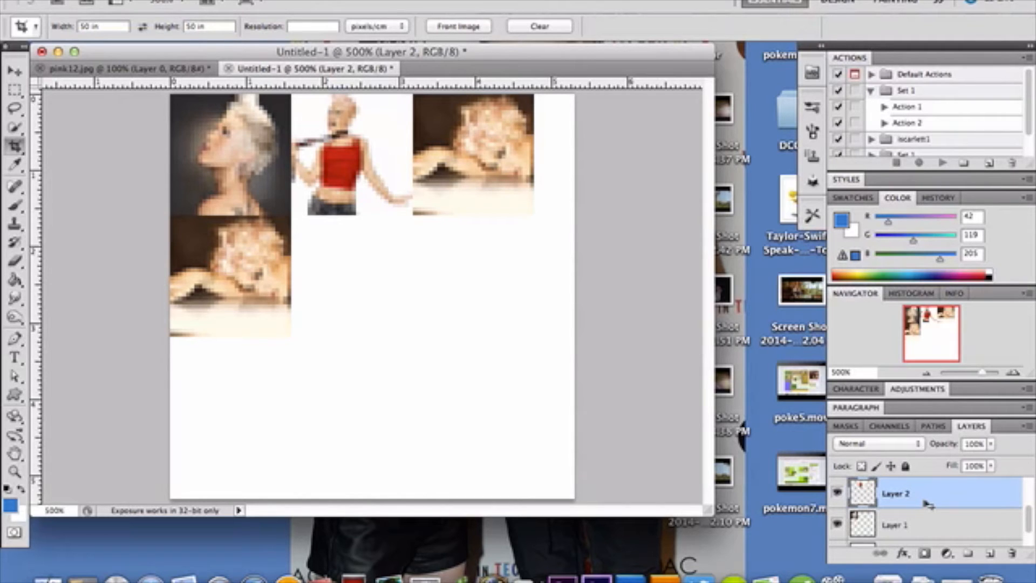
{"action": "key", "text": "super+j"}
{"action": "key", "text": "super+t"}
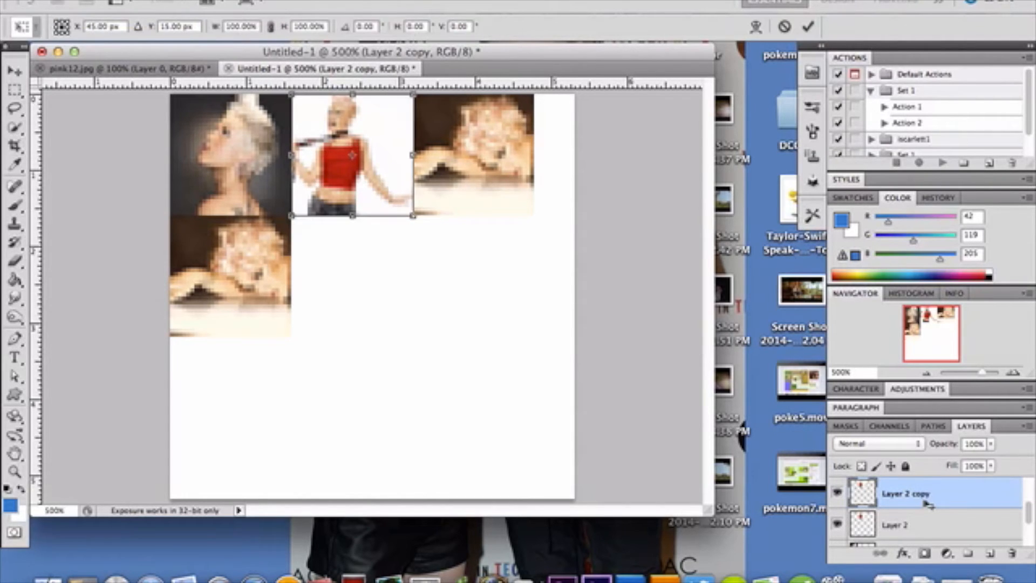
{"action": "left_click_drag", "start_coordinate": [381, 204], "coordinate": [501, 326]}
{"action": "key", "text": "Return"}
{"action": "key", "text": "c"}
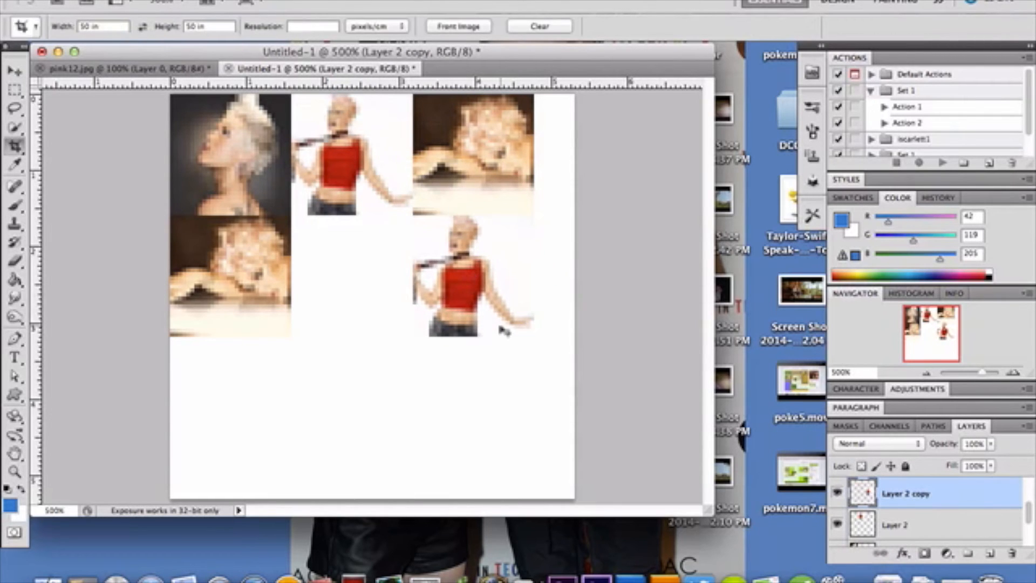
Duplicate the dark portrait on Layer 1 and place the copy in the middle spot of the second row.
{"action": "scroll", "coordinate": [895, 507], "scroll_direction": "down", "scroll_amount": 3}
{"action": "left_click", "coordinate": [894, 507]}
{"action": "key", "text": "super+j"}
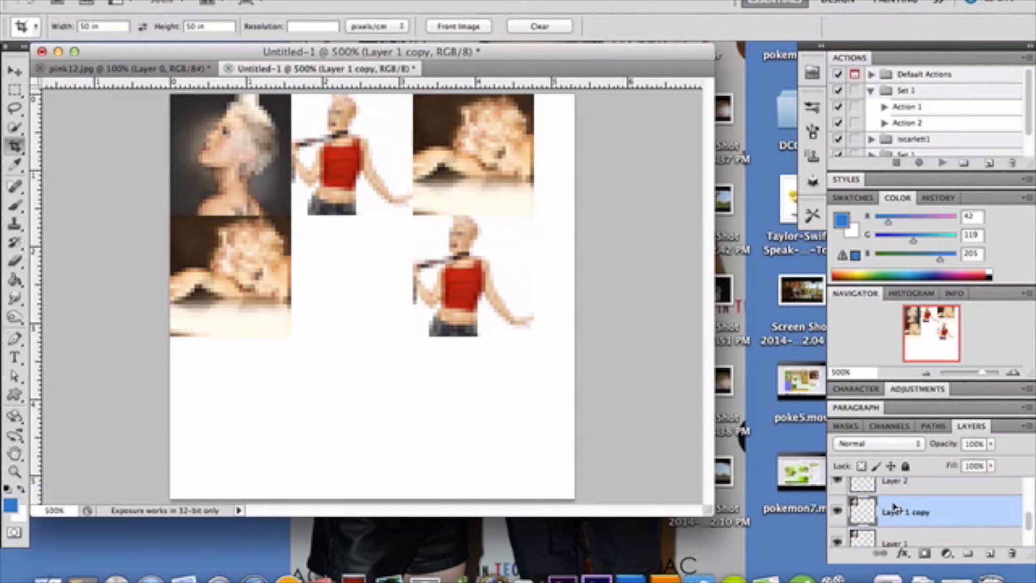
{"action": "key", "text": "super+t"}
{"action": "left_click_drag", "start_coordinate": [251, 194], "coordinate": [372, 317]}
{"action": "key", "text": "Return"}
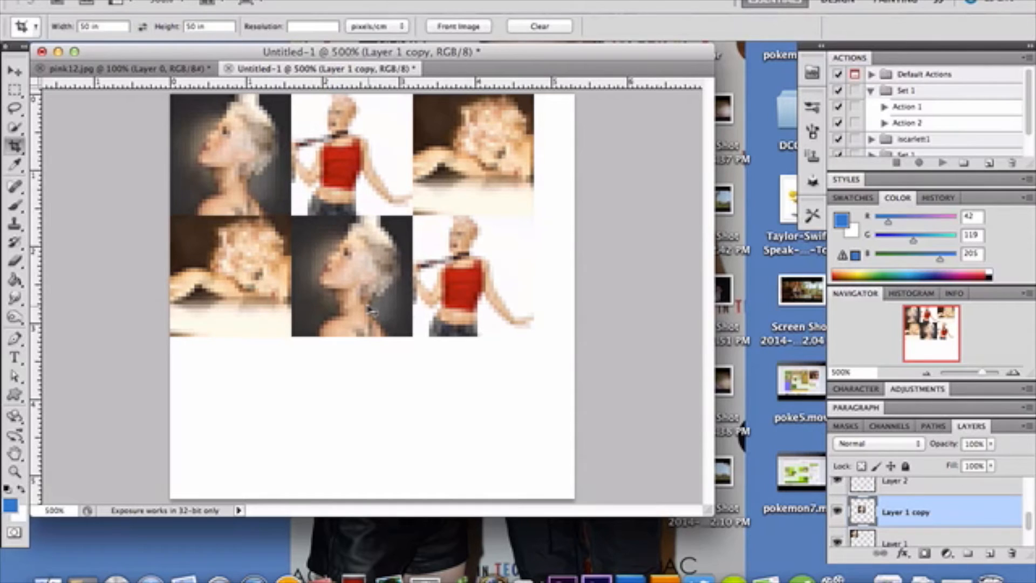
Duplicate Layer 3 copy and place the new reclining picture in the middle of the third row, at X 45 px, Y 75 px.
{"action": "scroll", "coordinate": [973, 505], "scroll_direction": "up", "scroll_amount": 4}
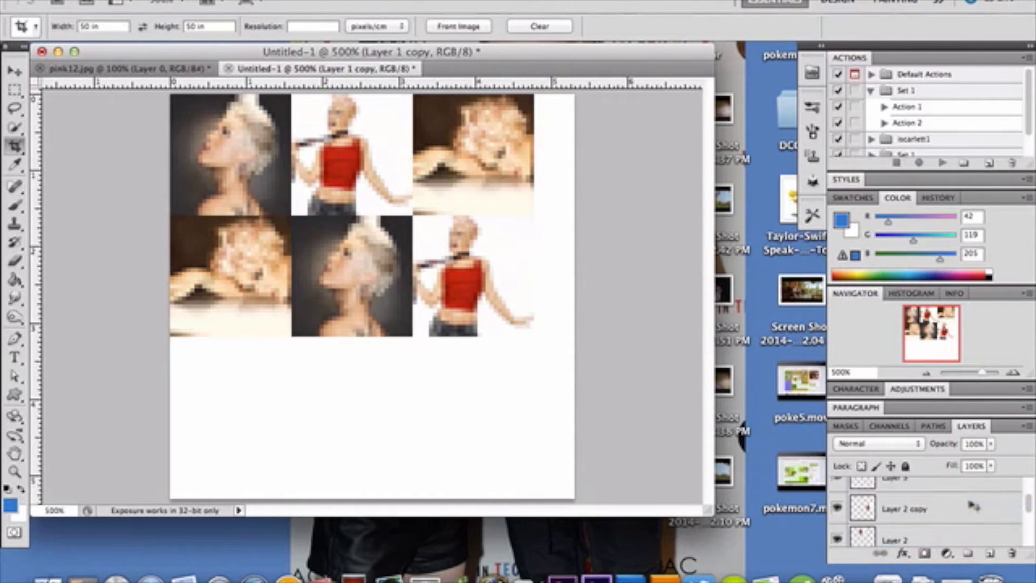
{"action": "left_click", "coordinate": [973, 505]}
{"action": "key", "text": "super+j"}
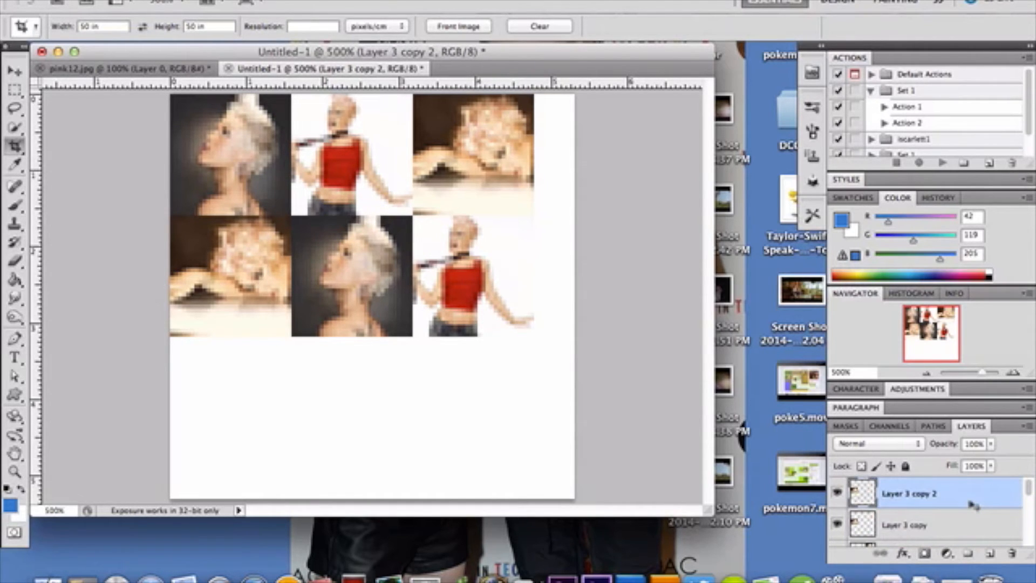
{"action": "key", "text": "super+t"}
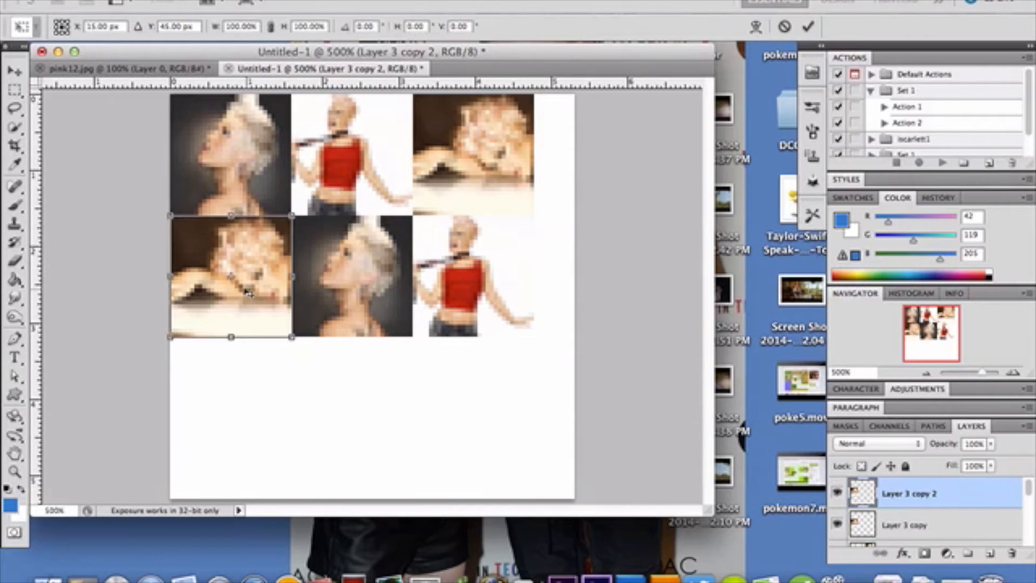
{"action": "left_click_drag", "start_coordinate": [247, 291], "coordinate": [369, 412]}
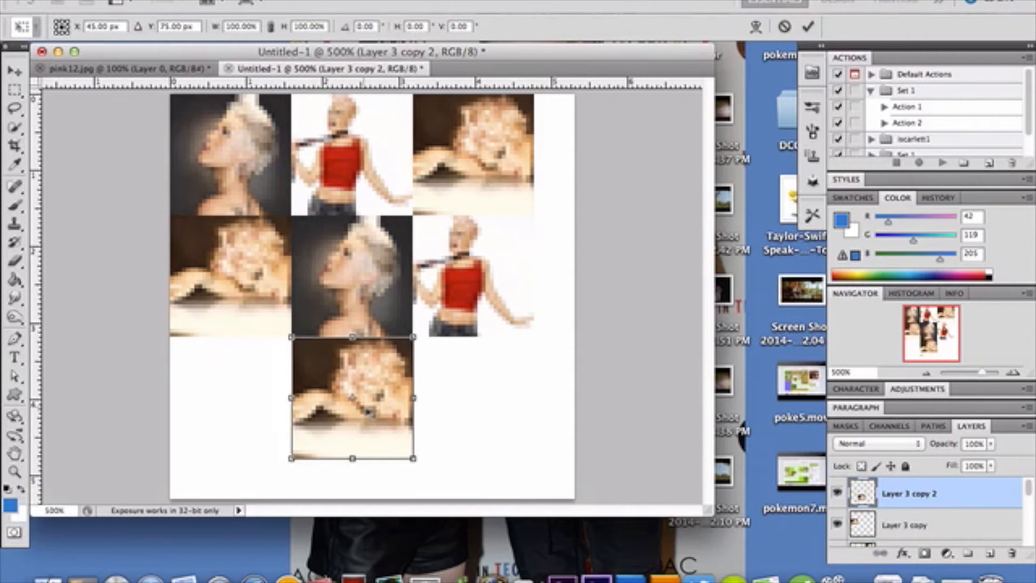
{"action": "key", "text": "Return"}
{"action": "left_click", "coordinate": [904, 533]}
{"action": "key", "text": "super+j"}
{"action": "key", "text": "super+t"}
{"action": "key", "text": "Return"}
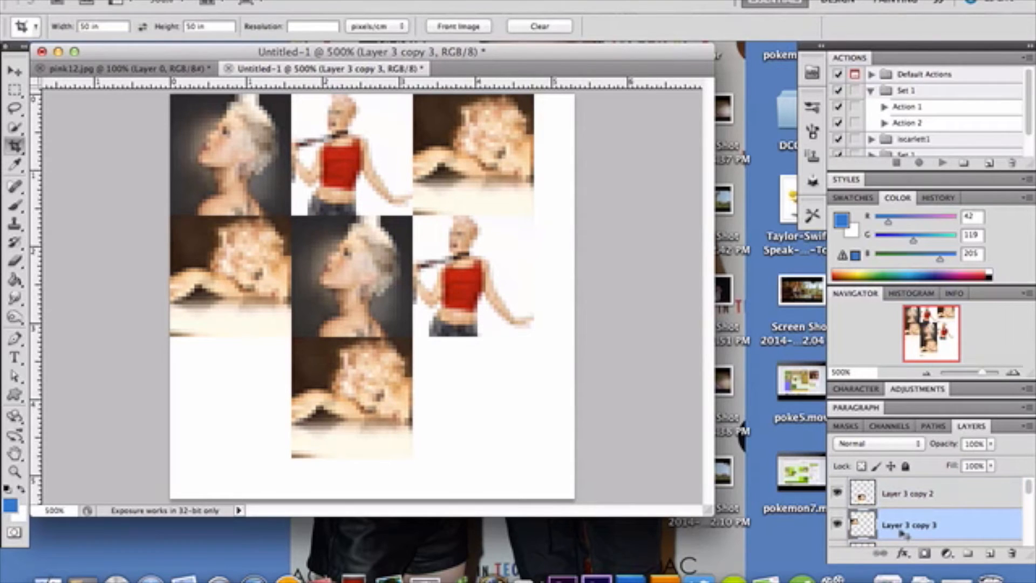
{"action": "key", "text": "super+z"}
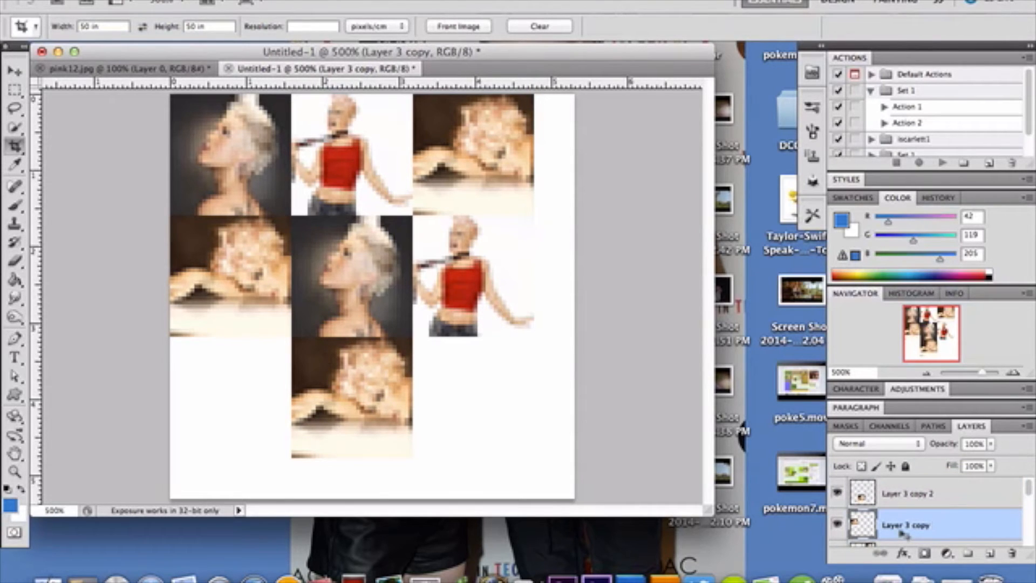
Duplicate the second-row red-top picture, Layer 2 copy, and place the new copy in the first spot of the third row.
{"action": "scroll", "coordinate": [902, 534], "scroll_direction": "down", "scroll_amount": 3}
{"action": "left_click", "coordinate": [902, 534]}
{"action": "key", "text": "super+j"}
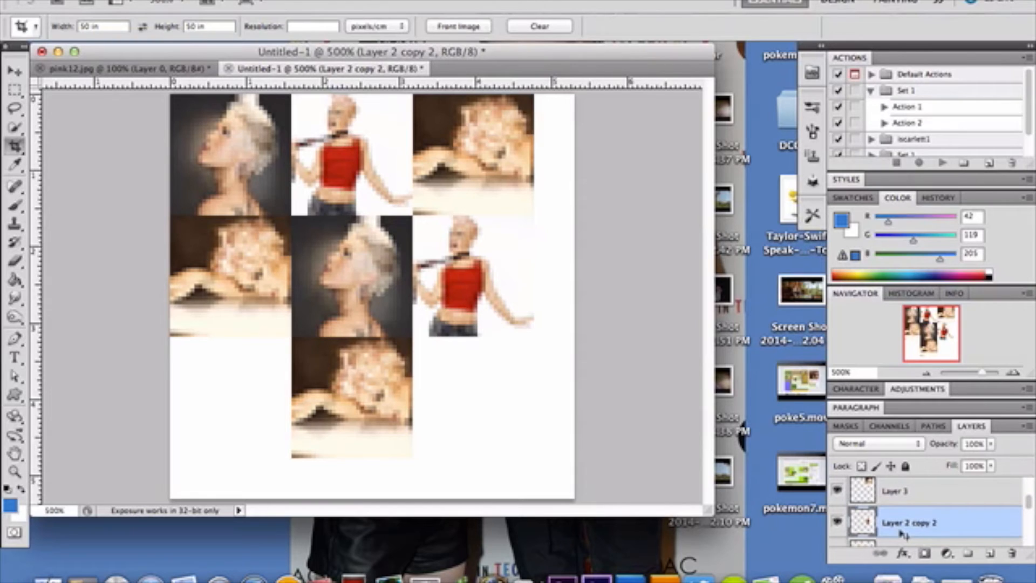
{"action": "key", "text": "super+t"}
{"action": "left_click_drag", "start_coordinate": [455, 328], "coordinate": [213, 448]}
{"action": "key", "text": "Return"}
{"action": "key", "text": "c"}
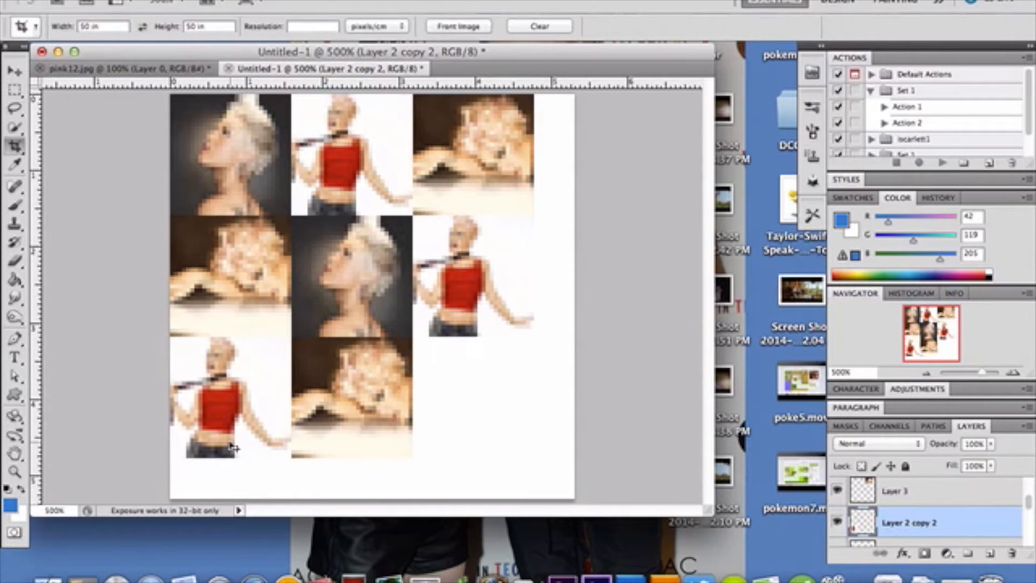
Duplicate the centre portrait, Layer 1 copy, and place the new copy in the last spot of the third row.
{"action": "scroll", "coordinate": [890, 494], "scroll_direction": "down", "scroll_amount": 2}
{"action": "scroll", "coordinate": [891, 494], "scroll_direction": "up", "scroll_amount": 4}
{"action": "scroll", "coordinate": [890, 492], "scroll_direction": "down", "scroll_amount": 4}
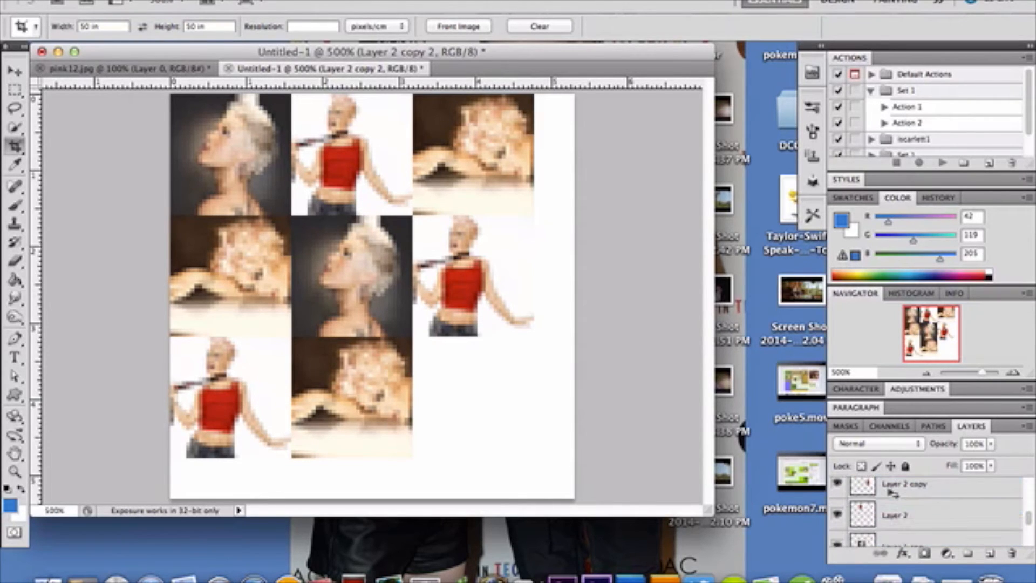
{"action": "left_click", "coordinate": [888, 542]}
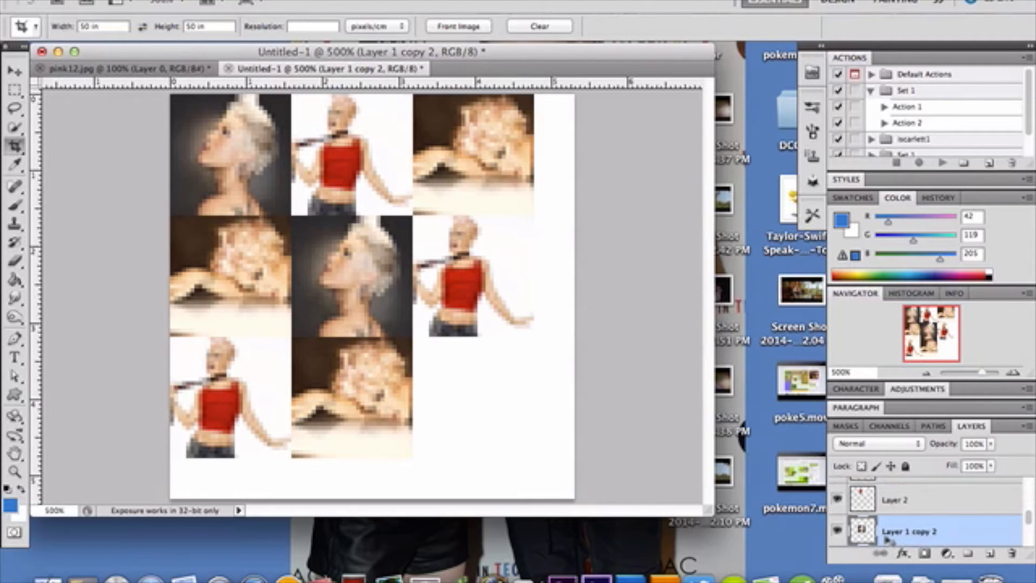
{"action": "key", "text": "ctrl+t"}
{"action": "left_click_drag", "start_coordinate": [330, 268], "coordinate": [450, 390]}
{"action": "key", "text": "Return"}
{"action": "key", "text": "c"}
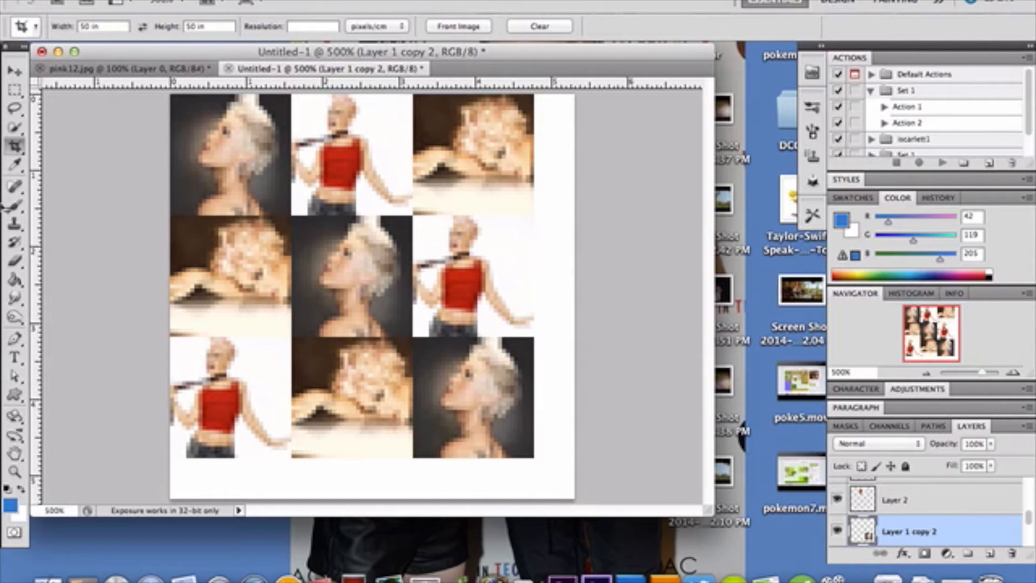
Crop the canvas to the three-by-three grid of pictures, removing the white margins, and flatten the image.
{"action": "left_click_drag", "start_coordinate": [173, 98], "coordinate": [549, 460]}
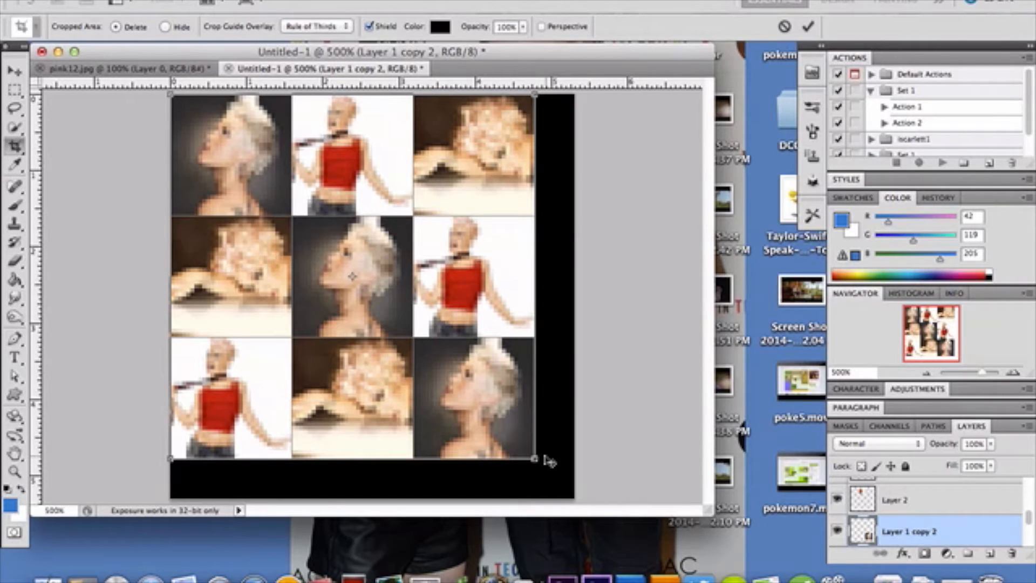
{"action": "key", "text": "Return"}
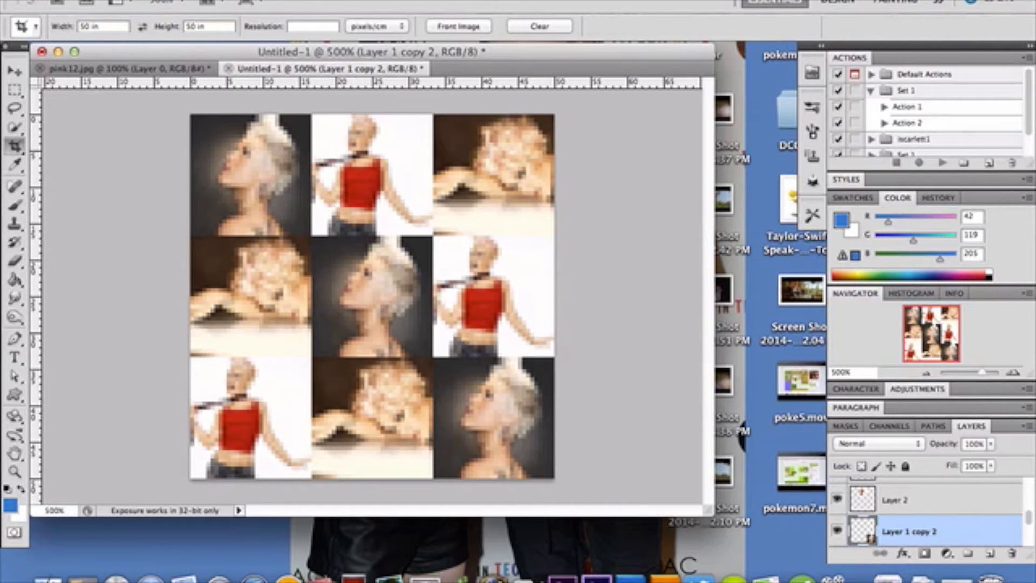
{"action": "left_click", "coordinate": [252, 0]}
{"action": "mouse_move", "coordinate": [306, 556]}
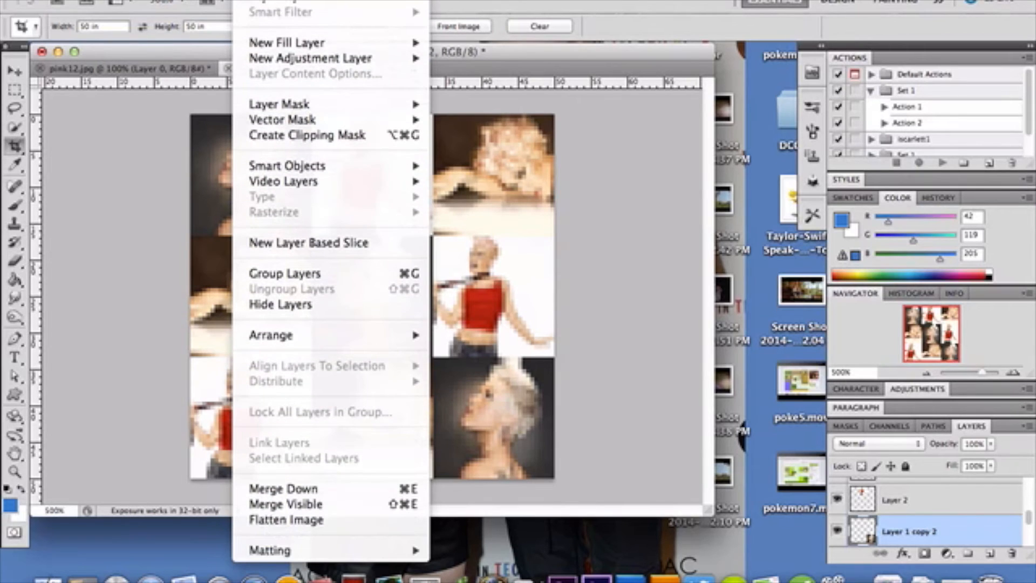
{"action": "left_click", "coordinate": [306, 520]}
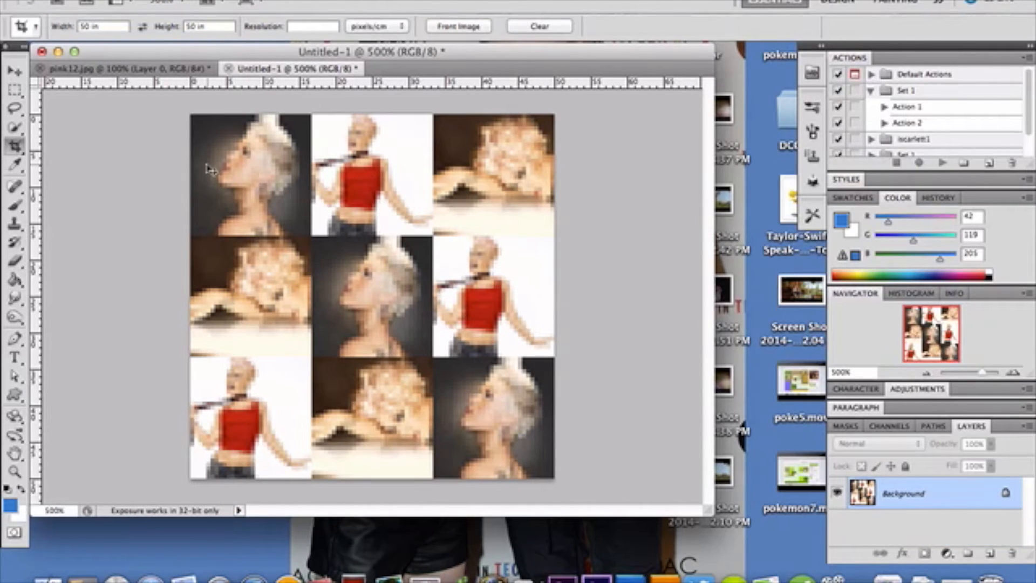
Desaturate the flattened three-by-three picture collage.
{"action": "left_click", "coordinate": [200, 0]}
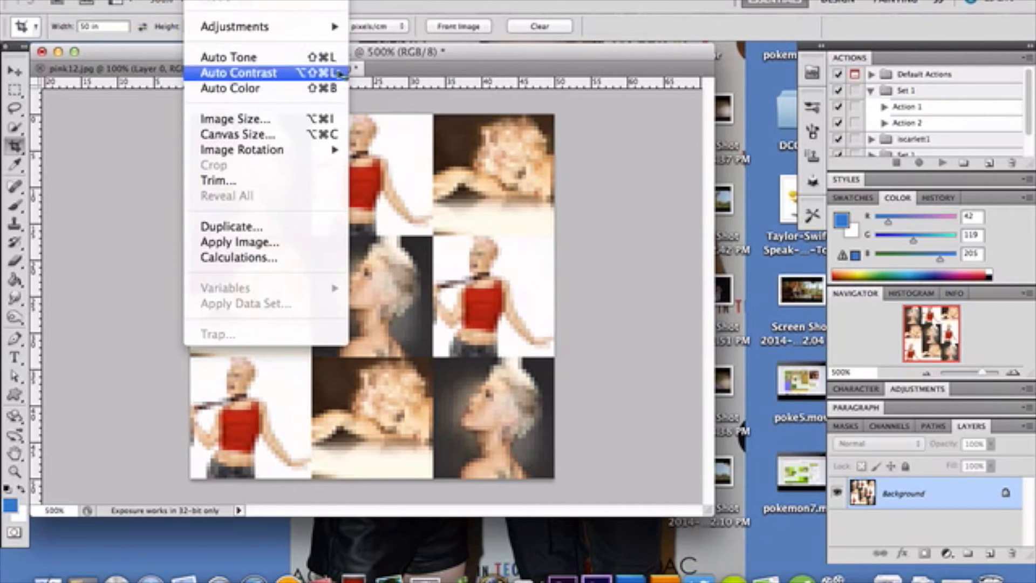
{"action": "mouse_move", "coordinate": [344, 28]}
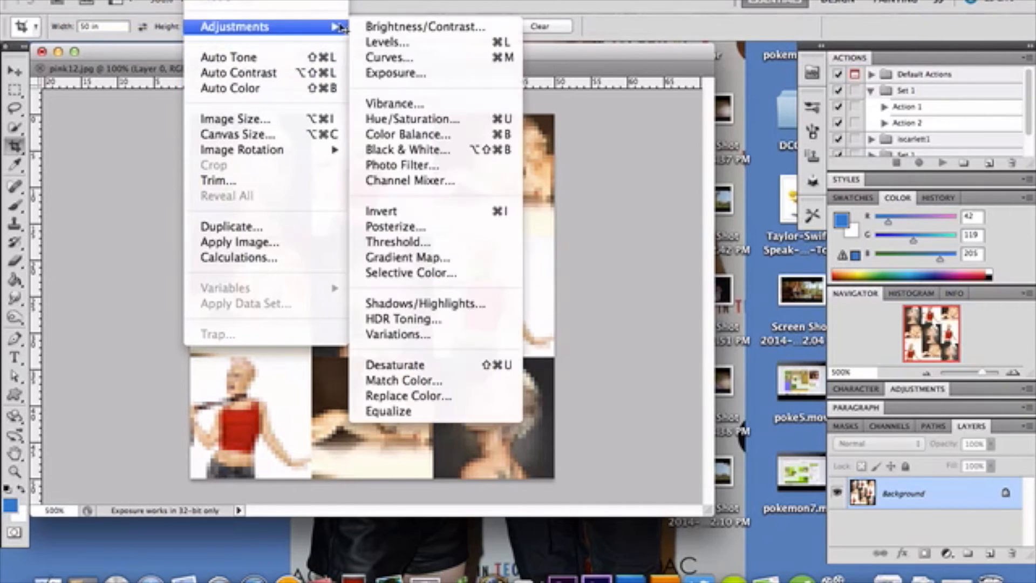
{"action": "left_click", "coordinate": [434, 365]}
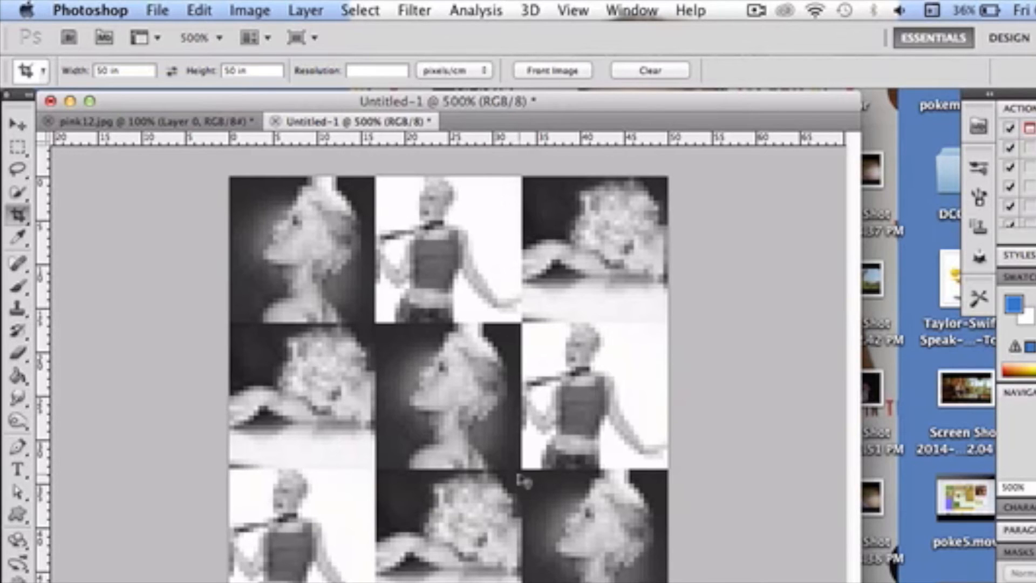
Define the black-and-white collage as a pattern named pink2, and close the collage document without saving it.
{"action": "left_click", "coordinate": [199, 11]}
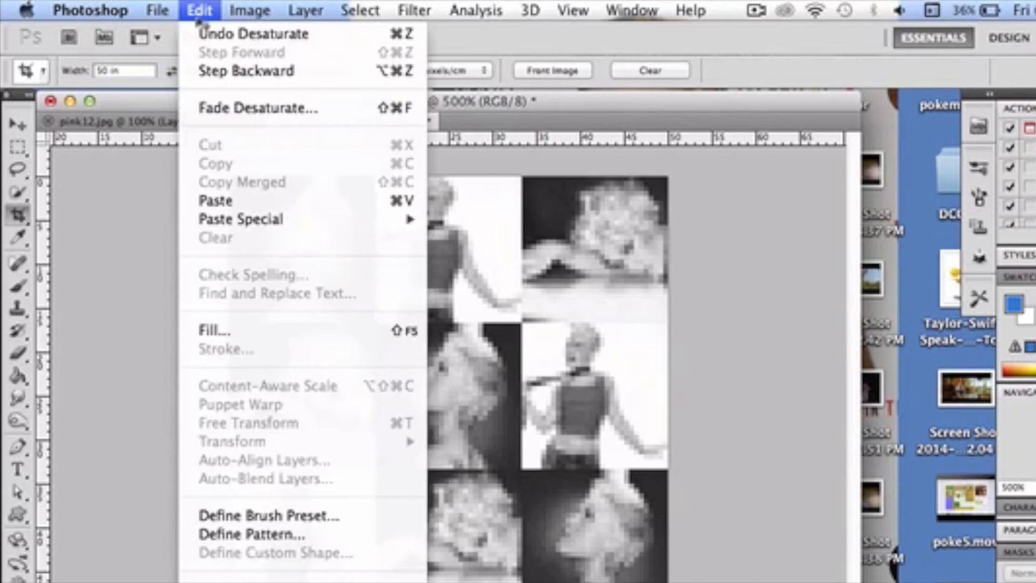
{"action": "left_click", "coordinate": [290, 534]}
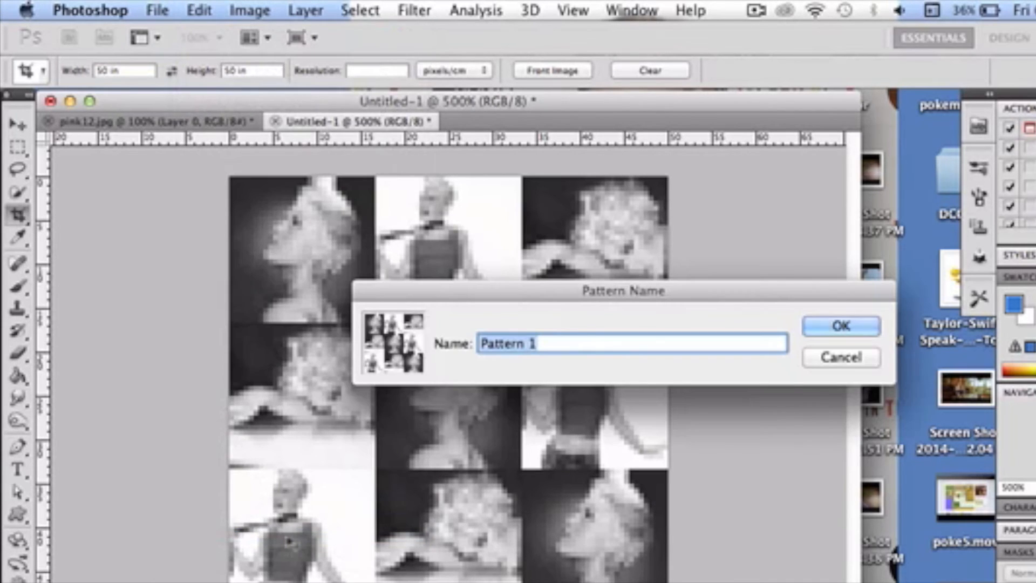
{"action": "type", "text": "p"}
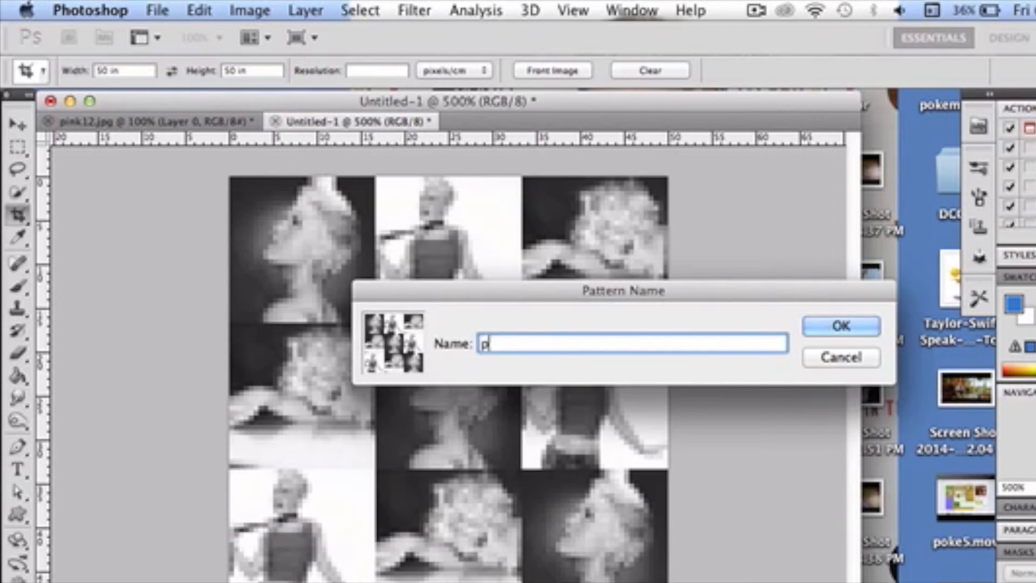
{"action": "type", "text": "ink12"}
{"action": "key", "text": "Return"}
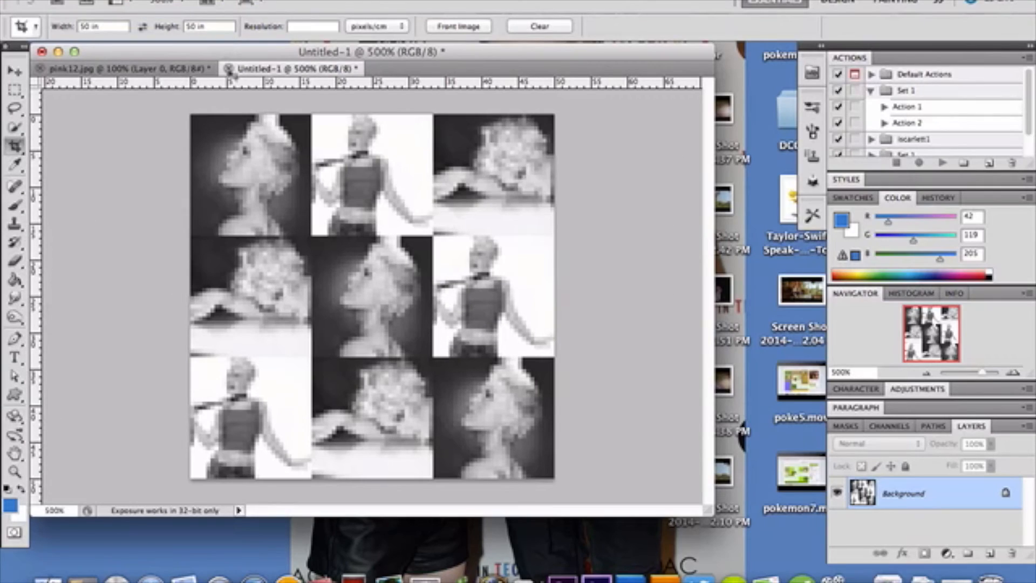
{"action": "left_click", "coordinate": [229, 69]}
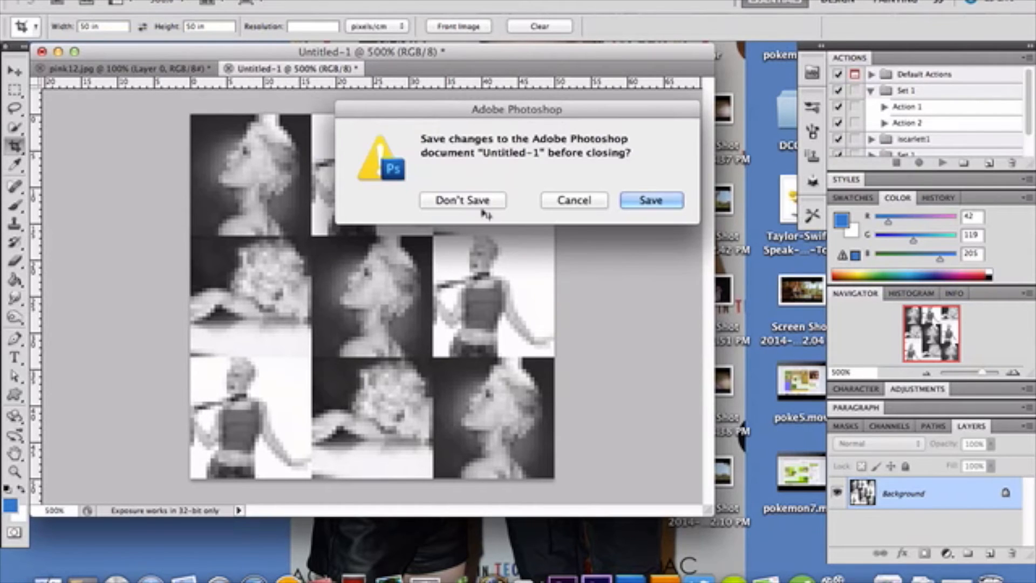
{"action": "left_click", "coordinate": [481, 207]}
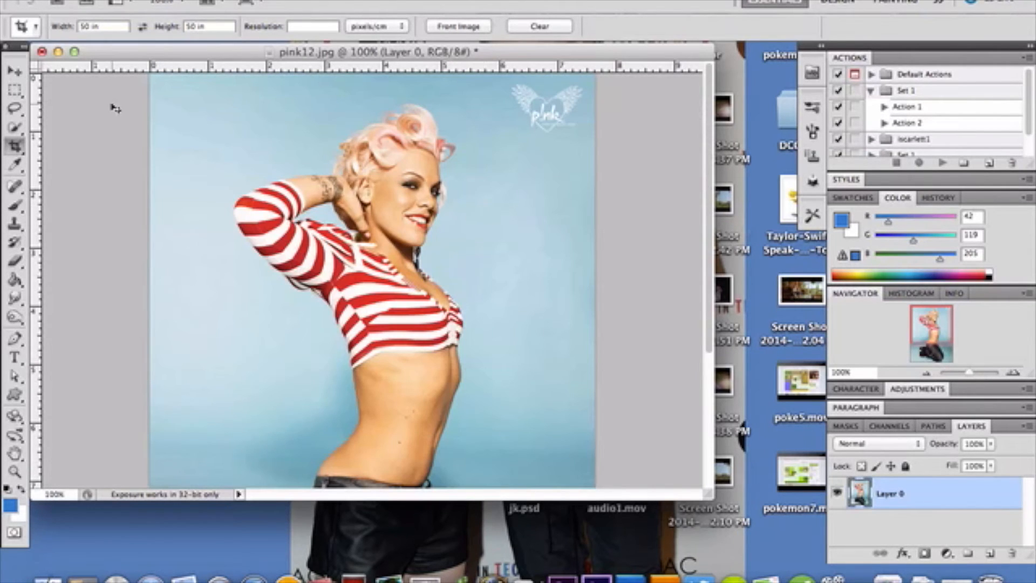
Add a new layer above the photo in pink12.jpg and fill it with the pink2 pattern using the Paint Bucket tool.
{"action": "left_click", "coordinate": [13, 71]}
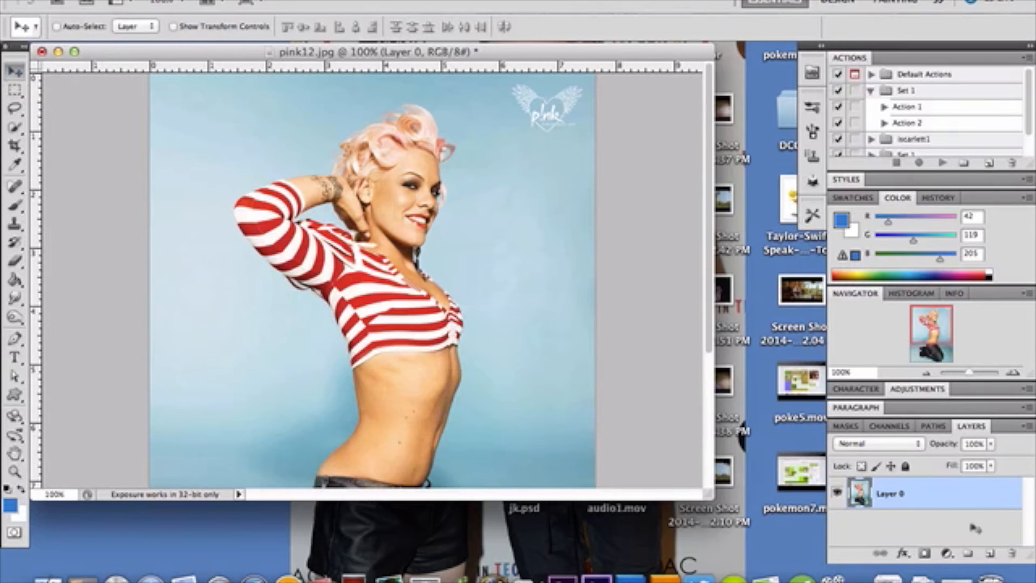
{"action": "left_click", "coordinate": [990, 553]}
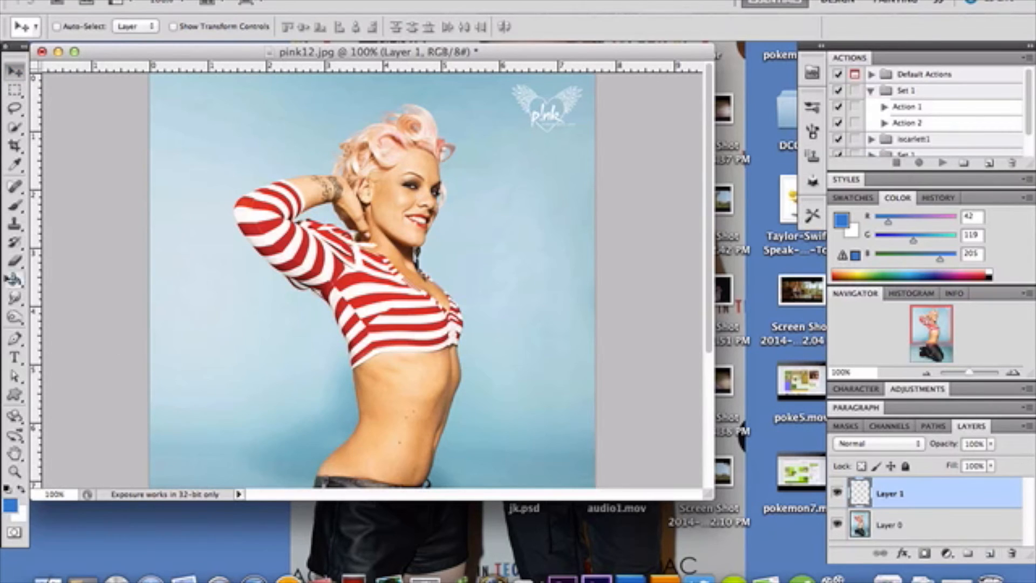
{"action": "left_click", "coordinate": [15, 279]}
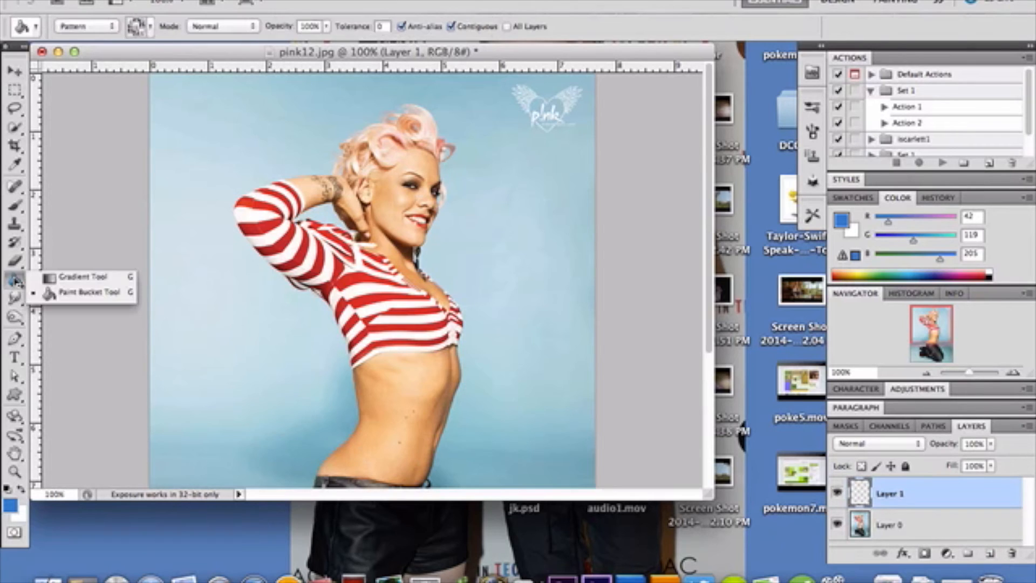
{"action": "left_click", "coordinate": [54, 292]}
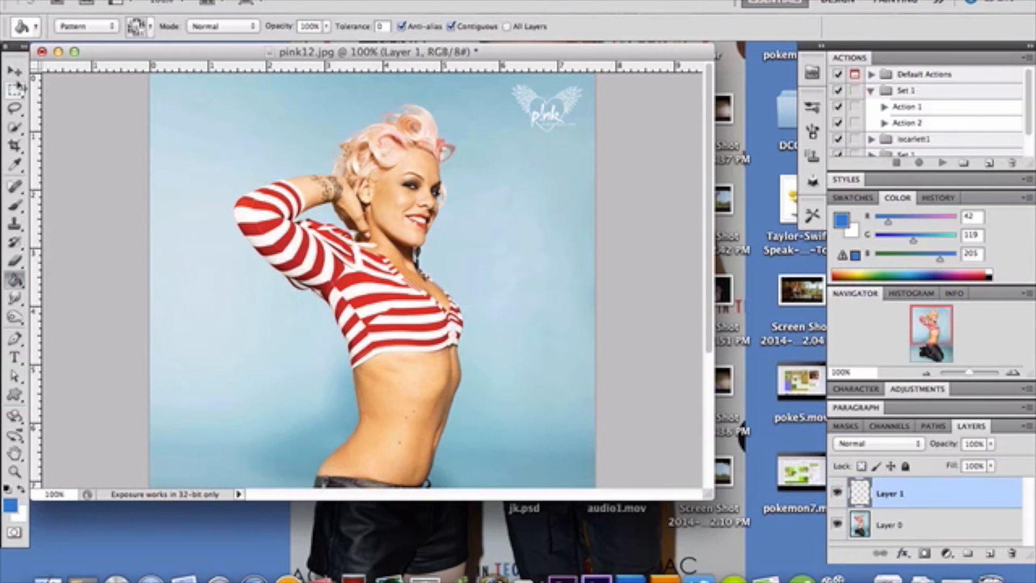
{"action": "left_click", "coordinate": [86, 26]}
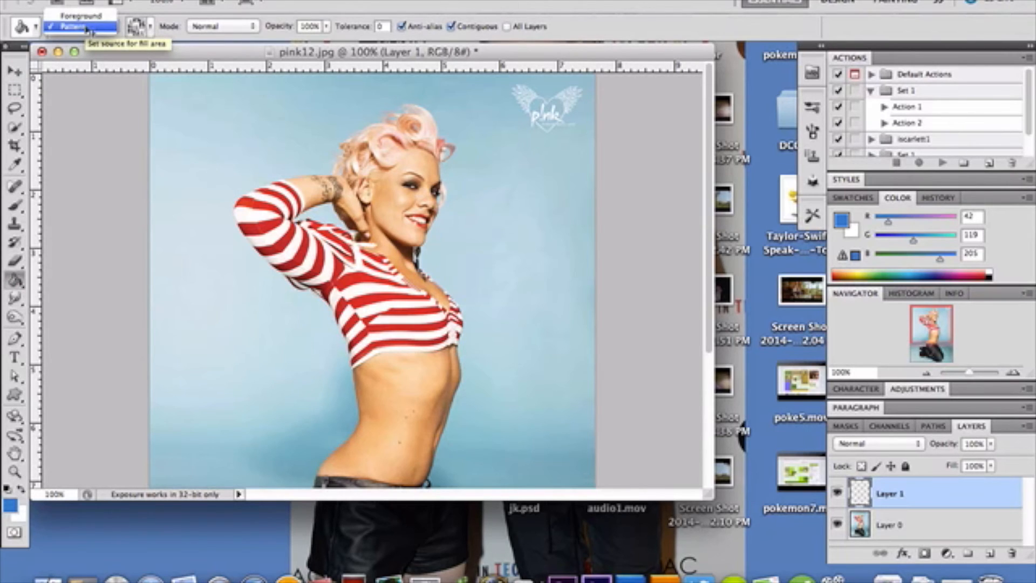
{"action": "left_click", "coordinate": [88, 27]}
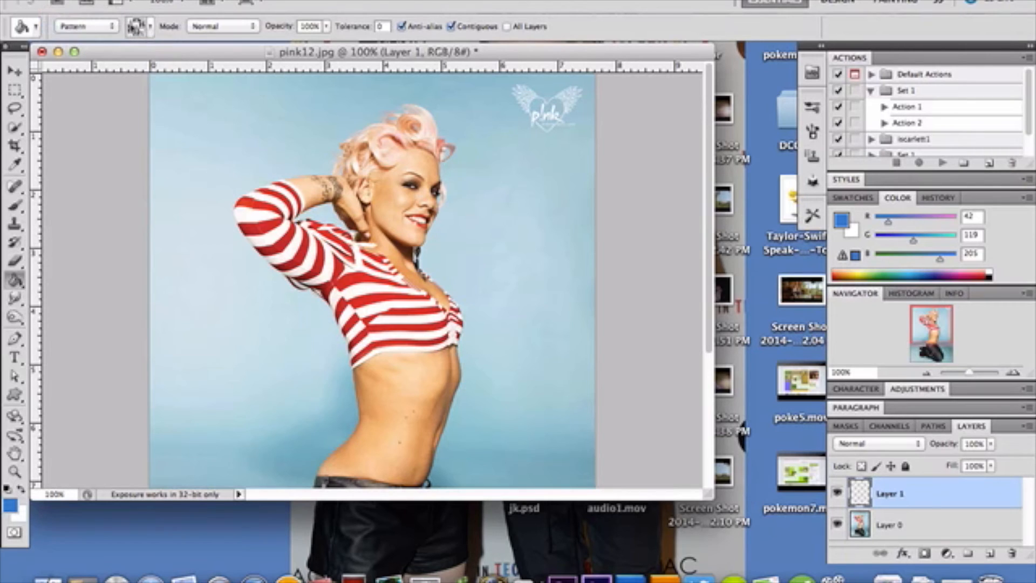
{"action": "left_click", "coordinate": [150, 27]}
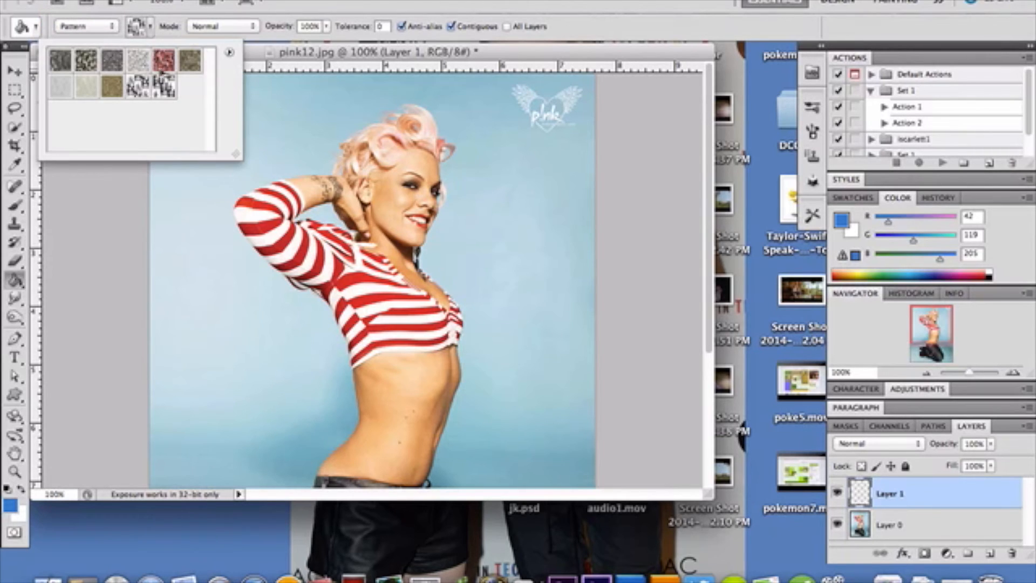
{"action": "left_click", "coordinate": [164, 90]}
{"action": "left_click", "coordinate": [143, 90]}
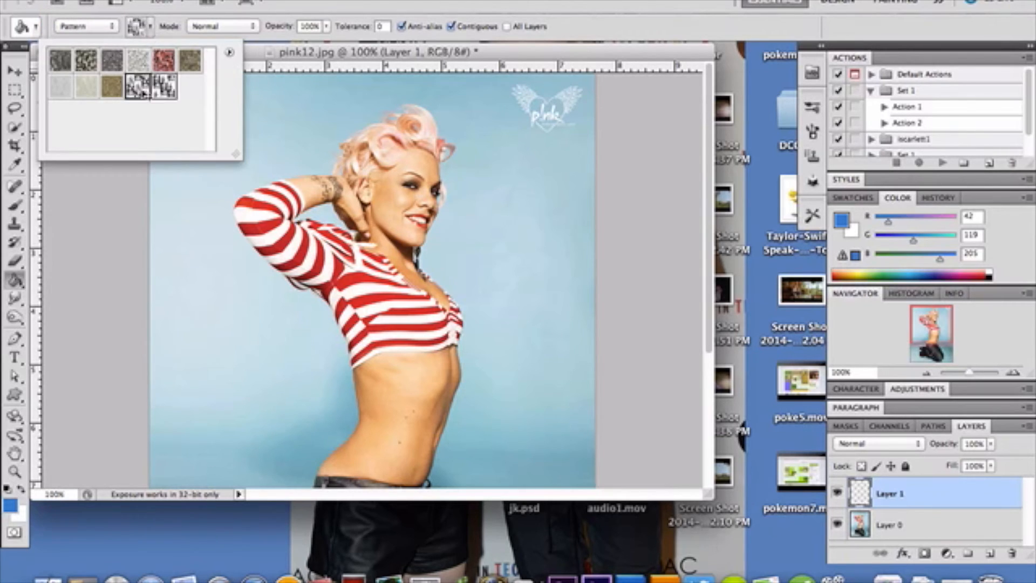
{"action": "left_click", "coordinate": [168, 92]}
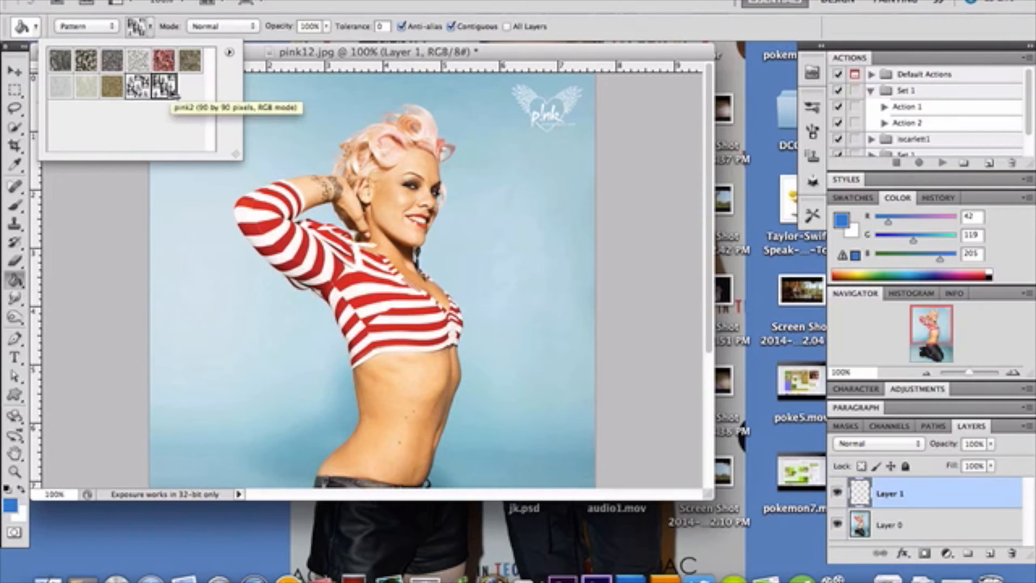
{"action": "left_click", "coordinate": [151, 27]}
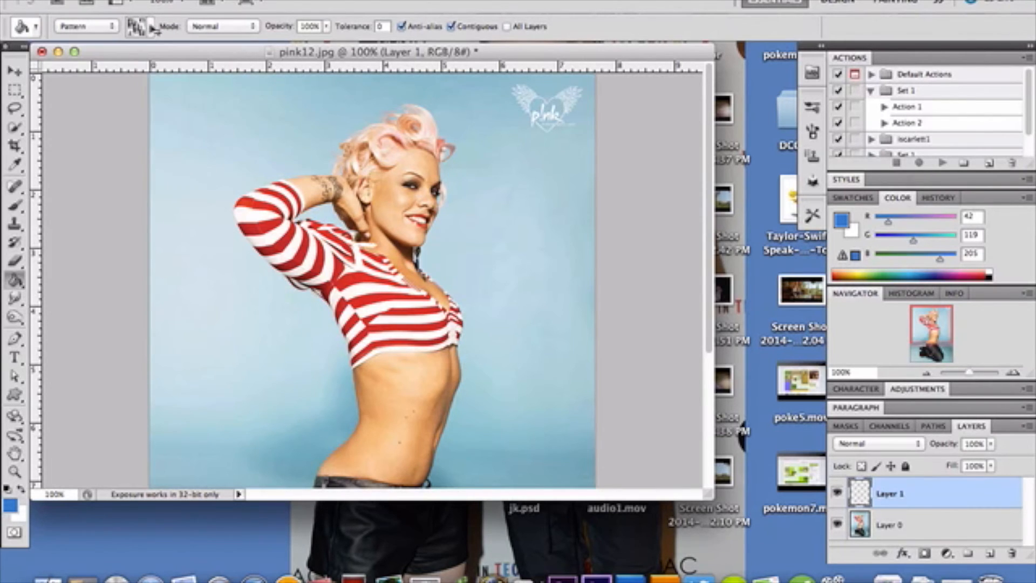
{"action": "left_click", "coordinate": [236, 187]}
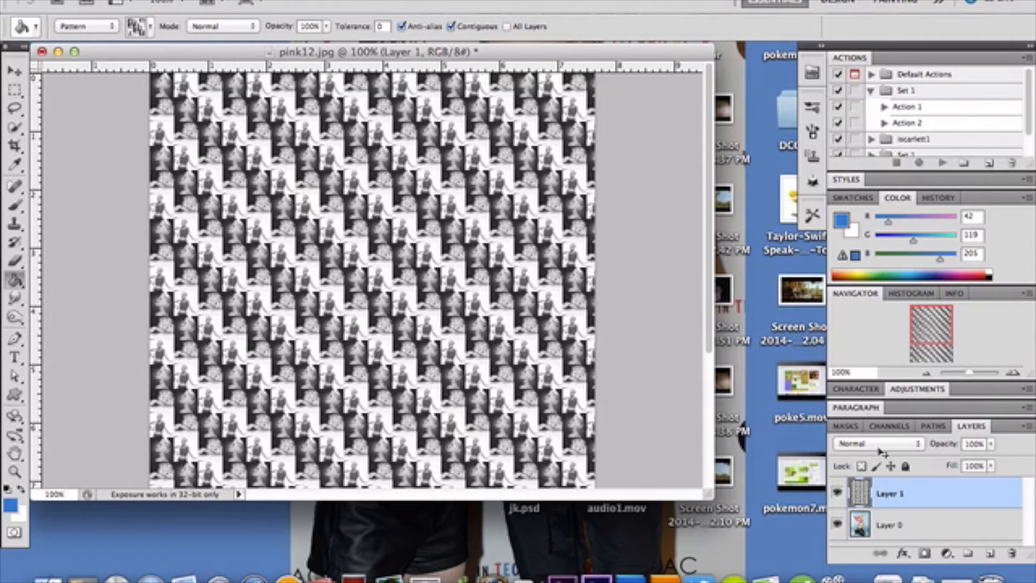
Try the Overlay blend mode on the pattern layer, and settle on Soft Light.
{"action": "left_click", "coordinate": [880, 452]}
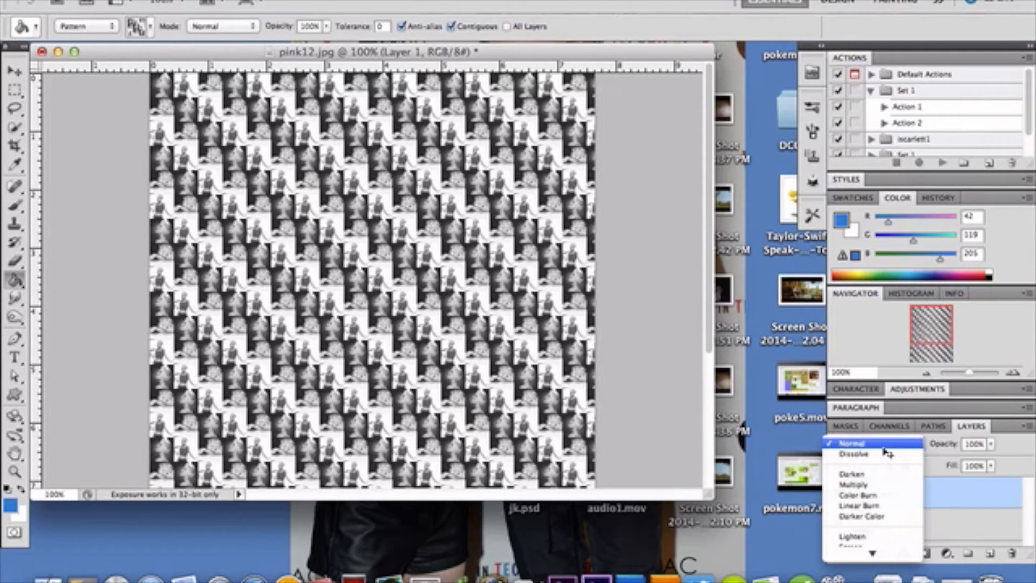
{"action": "scroll", "coordinate": [888, 454], "scroll_direction": "down", "scroll_amount": 5}
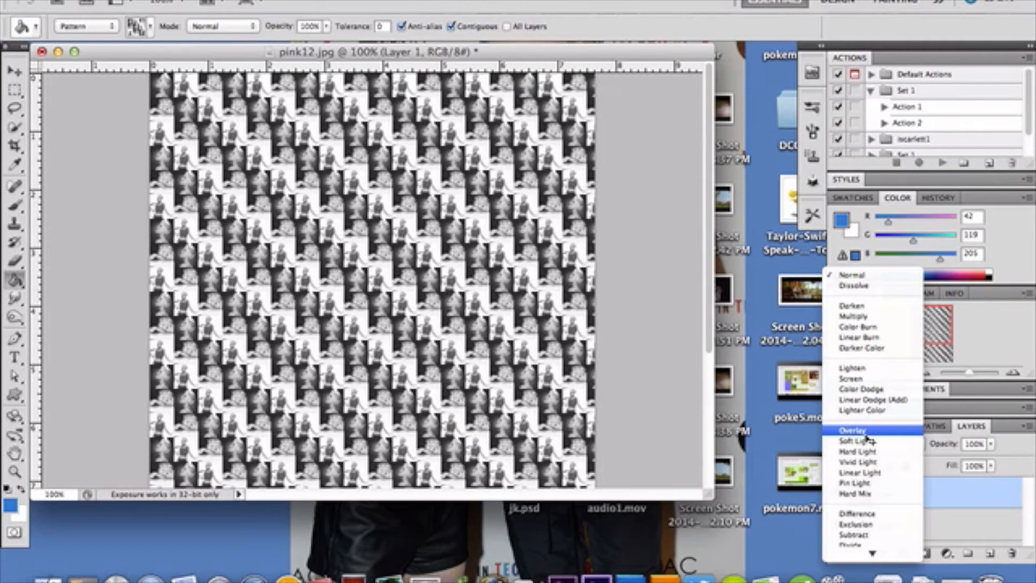
{"action": "left_click", "coordinate": [864, 434]}
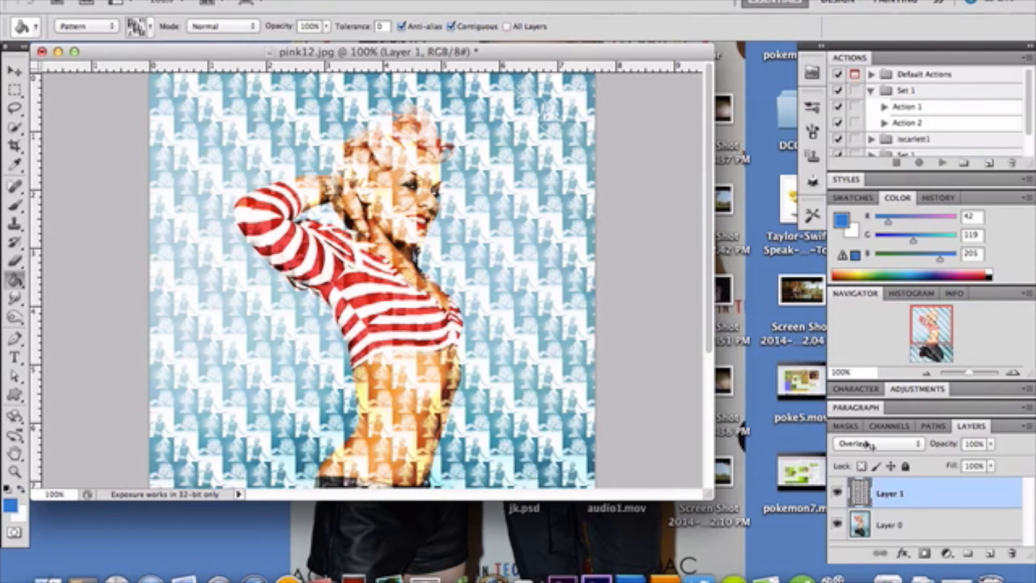
{"action": "left_click", "coordinate": [869, 442]}
{"action": "left_click", "coordinate": [872, 454]}
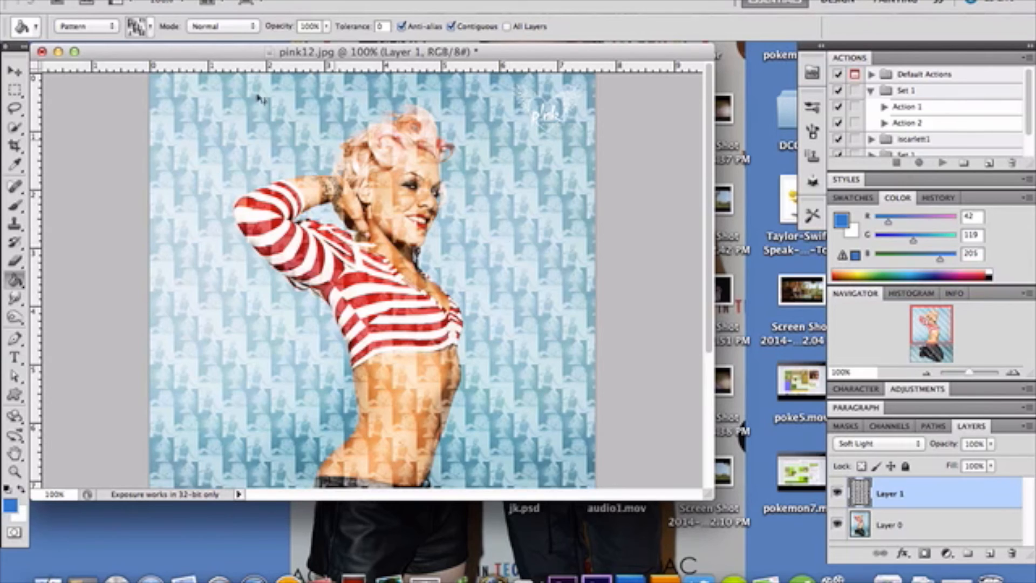
Erase the pattern closely around the outline of the woman with a soft 64 px eraser.
{"action": "left_click", "coordinate": [22, 262]}
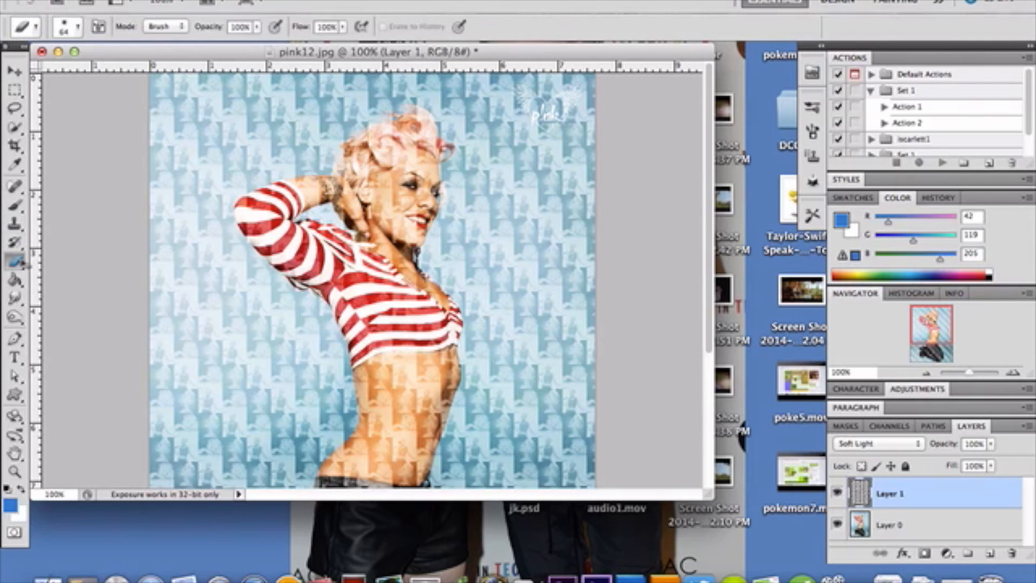
{"action": "left_click", "coordinate": [79, 30]}
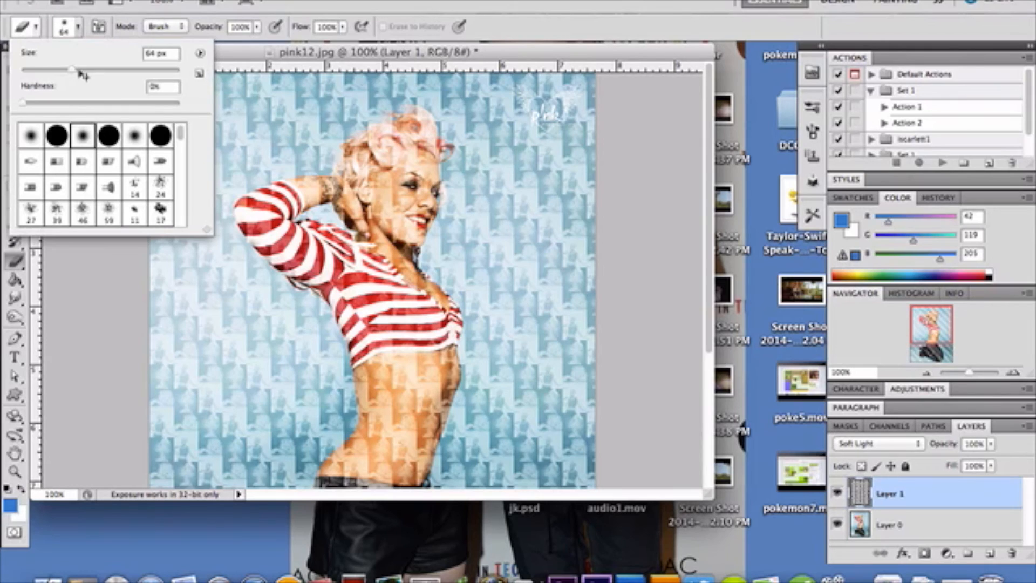
{"action": "left_click", "coordinate": [443, 272]}
{"action": "mouse_move", "coordinate": [443, 274]}
{"action": "left_mouse_down"}
{"action": "mouse_move", "coordinate": [467, 147]}
{"action": "mouse_move", "coordinate": [456, 109]}
{"action": "mouse_move", "coordinate": [420, 82]}
{"action": "mouse_move", "coordinate": [398, 76]}
{"action": "mouse_move", "coordinate": [371, 114]}
{"action": "mouse_move", "coordinate": [326, 132]}
{"action": "mouse_move", "coordinate": [320, 156]}
{"action": "mouse_move", "coordinate": [267, 173]}
{"action": "mouse_move", "coordinate": [221, 213]}
{"action": "mouse_move", "coordinate": [237, 246]}
{"action": "mouse_move", "coordinate": [323, 329]}
{"action": "mouse_move", "coordinate": [337, 367]}
{"action": "mouse_move", "coordinate": [338, 426]}
{"action": "mouse_move", "coordinate": [305, 477]}
{"action": "mouse_move", "coordinate": [304, 504]}
{"action": "left_mouse_up"}
{"action": "mouse_move", "coordinate": [456, 486]}
{"action": "left_mouse_down"}
{"action": "mouse_move", "coordinate": [478, 333]}
{"action": "mouse_move", "coordinate": [467, 269]}
{"action": "left_mouse_up"}
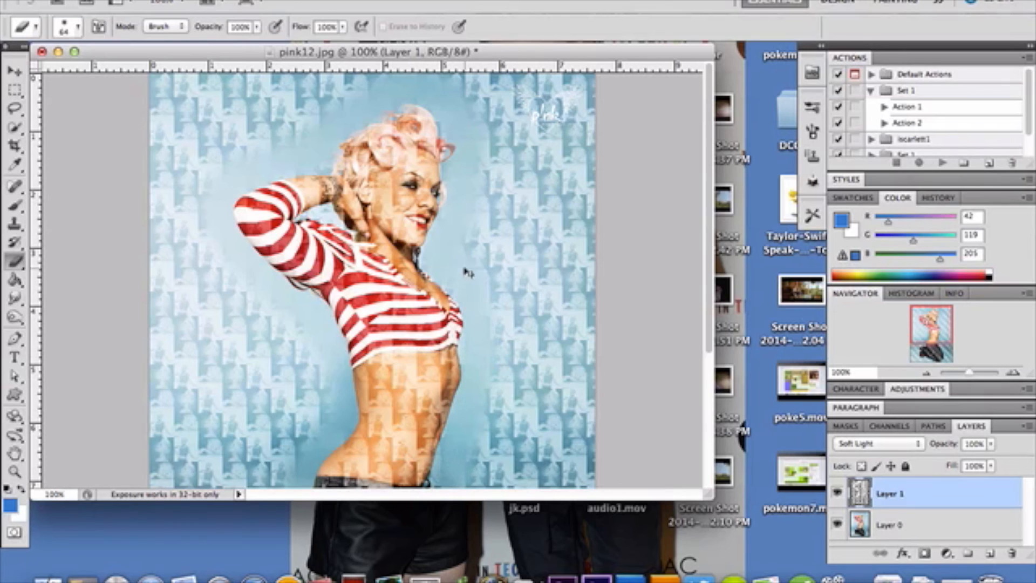
Enlarge the eraser to 127 px and erase the pattern from the rest of the blue background on both sides of the woman.
{"action": "left_click", "coordinate": [78, 27]}
{"action": "left_click_drag", "start_coordinate": [95, 70], "coordinate": [111, 69]}
{"action": "mouse_move", "coordinate": [506, 153]}
{"action": "left_mouse_down"}
{"action": "mouse_move", "coordinate": [511, 115]}
{"action": "mouse_move", "coordinate": [546, 101]}
{"action": "mouse_move", "coordinate": [581, 447]}
{"action": "mouse_move", "coordinate": [491, 334]}
{"action": "mouse_move", "coordinate": [513, 161]}
{"action": "mouse_move", "coordinate": [523, 412]}
{"action": "mouse_move", "coordinate": [486, 470]}
{"action": "left_mouse_up"}
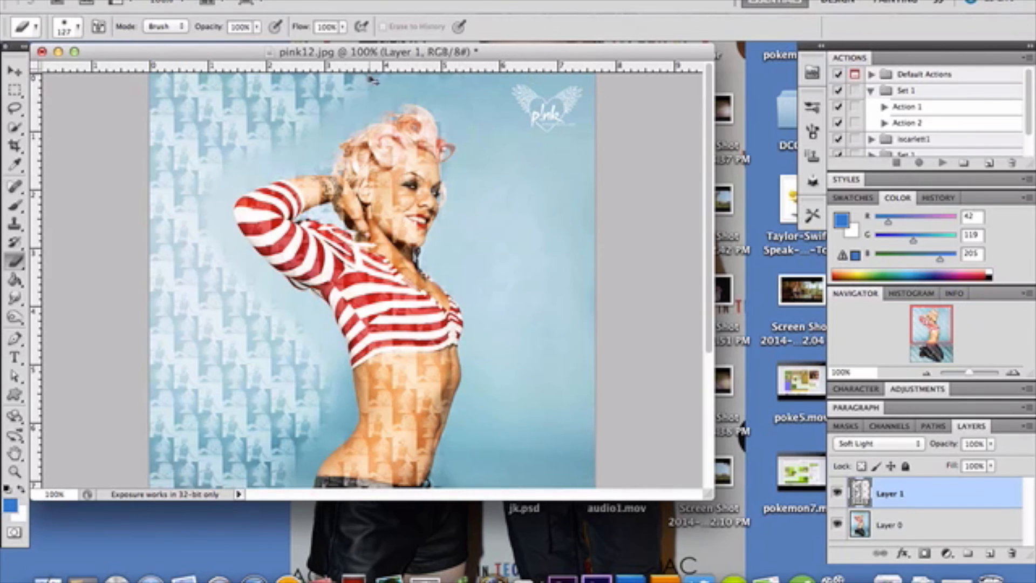
{"action": "mouse_move", "coordinate": [366, 78]}
{"action": "left_mouse_down"}
{"action": "mouse_move", "coordinate": [290, 109]}
{"action": "mouse_move", "coordinate": [197, 123]}
{"action": "mouse_move", "coordinate": [171, 124]}
{"action": "mouse_move", "coordinate": [157, 101]}
{"action": "mouse_move", "coordinate": [243, 98]}
{"action": "mouse_move", "coordinate": [267, 84]}
{"action": "mouse_move", "coordinate": [270, 127]}
{"action": "mouse_move", "coordinate": [211, 152]}
{"action": "mouse_move", "coordinate": [162, 209]}
{"action": "mouse_move", "coordinate": [233, 340]}
{"action": "mouse_move", "coordinate": [224, 336]}
{"action": "mouse_move", "coordinate": [227, 319]}
{"action": "mouse_move", "coordinate": [262, 328]}
{"action": "mouse_move", "coordinate": [303, 368]}
{"action": "mouse_move", "coordinate": [307, 399]}
{"action": "mouse_move", "coordinate": [267, 465]}
{"action": "mouse_move", "coordinate": [225, 490]}
{"action": "mouse_move", "coordinate": [167, 367]}
{"action": "mouse_move", "coordinate": [159, 293]}
{"action": "mouse_move", "coordinate": [163, 440]}
{"action": "mouse_move", "coordinate": [210, 438]}
{"action": "mouse_move", "coordinate": [254, 391]}
{"action": "mouse_move", "coordinate": [279, 386]}
{"action": "mouse_move", "coordinate": [234, 368]}
{"action": "mouse_move", "coordinate": [169, 381]}
{"action": "left_mouse_up"}
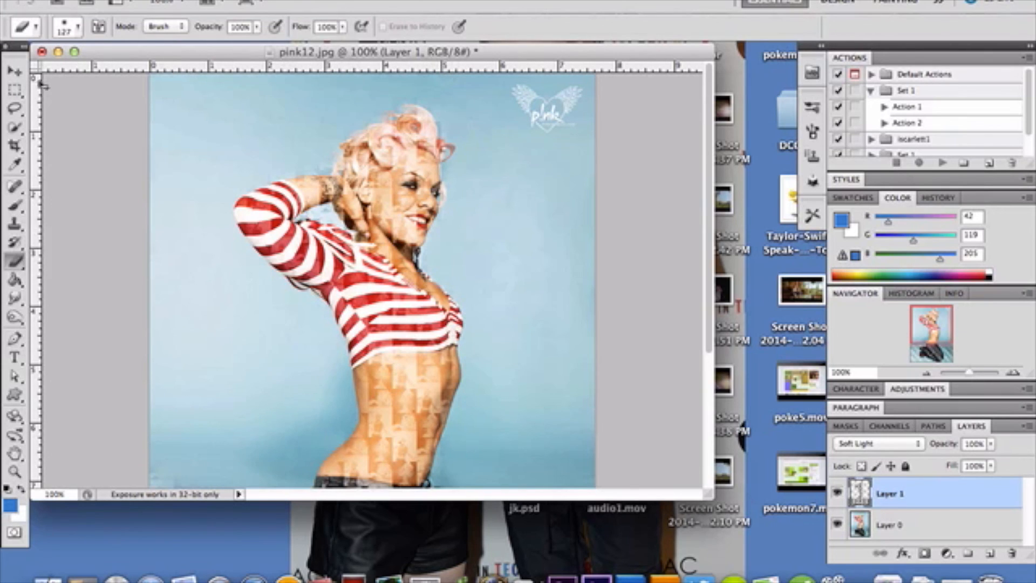
{"action": "left_click", "coordinate": [15, 72]}
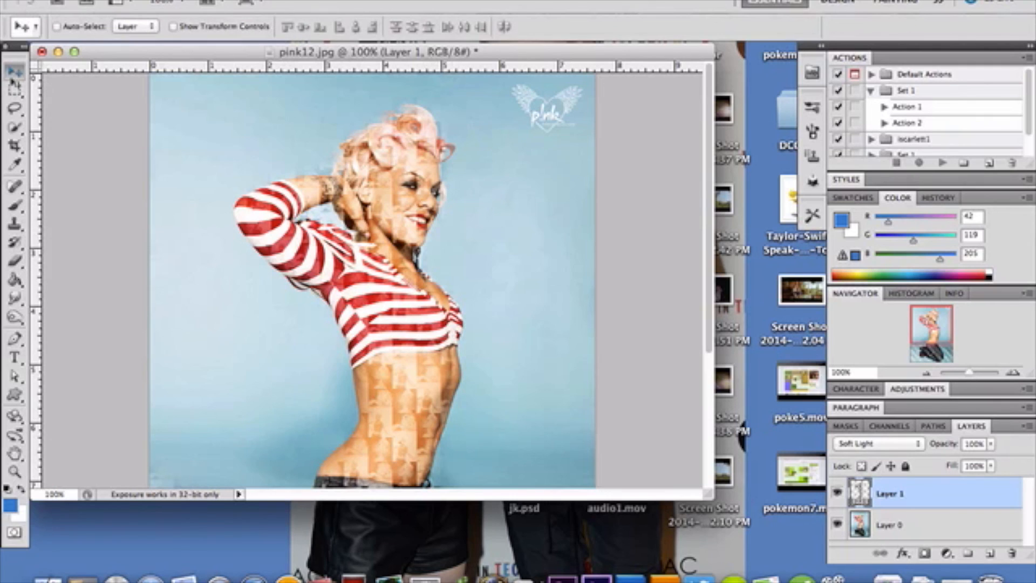